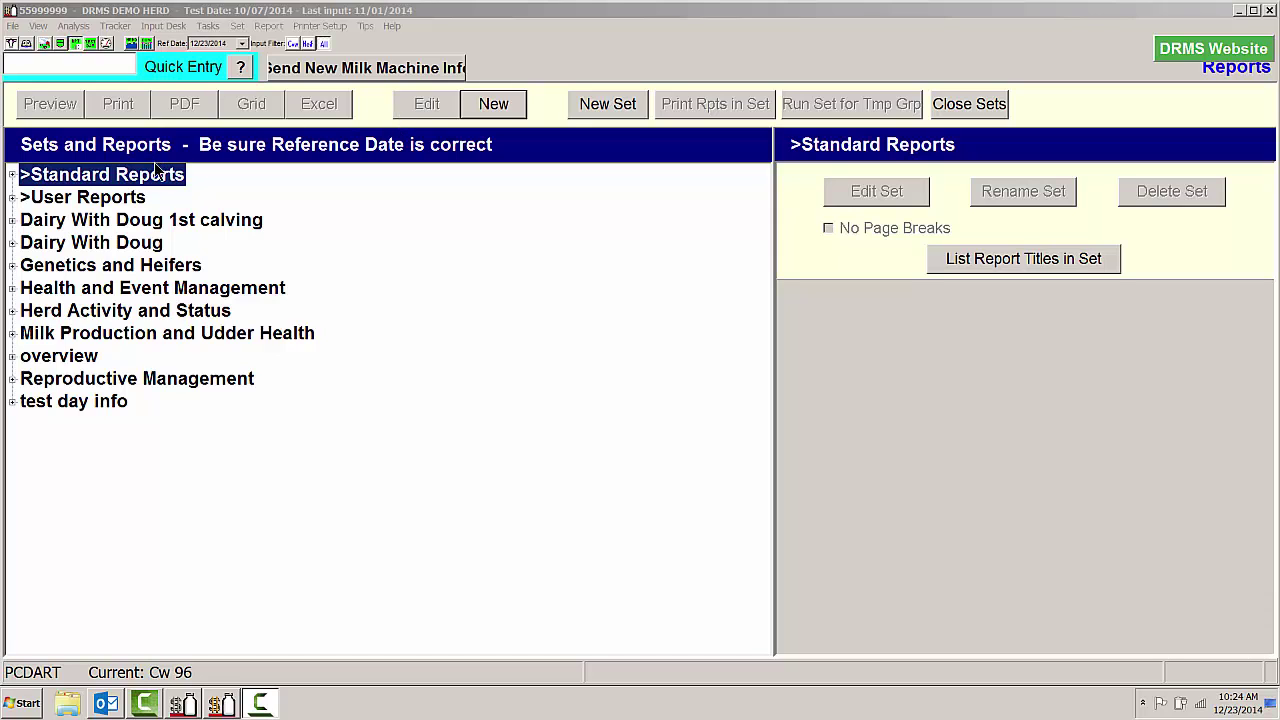
Step: Select the User Reports set in the Sets and Reports tree to start a new report
click(137, 199)
Step: Create a new report named 'milk by week' with 050 Index as its first item
click(487, 108)
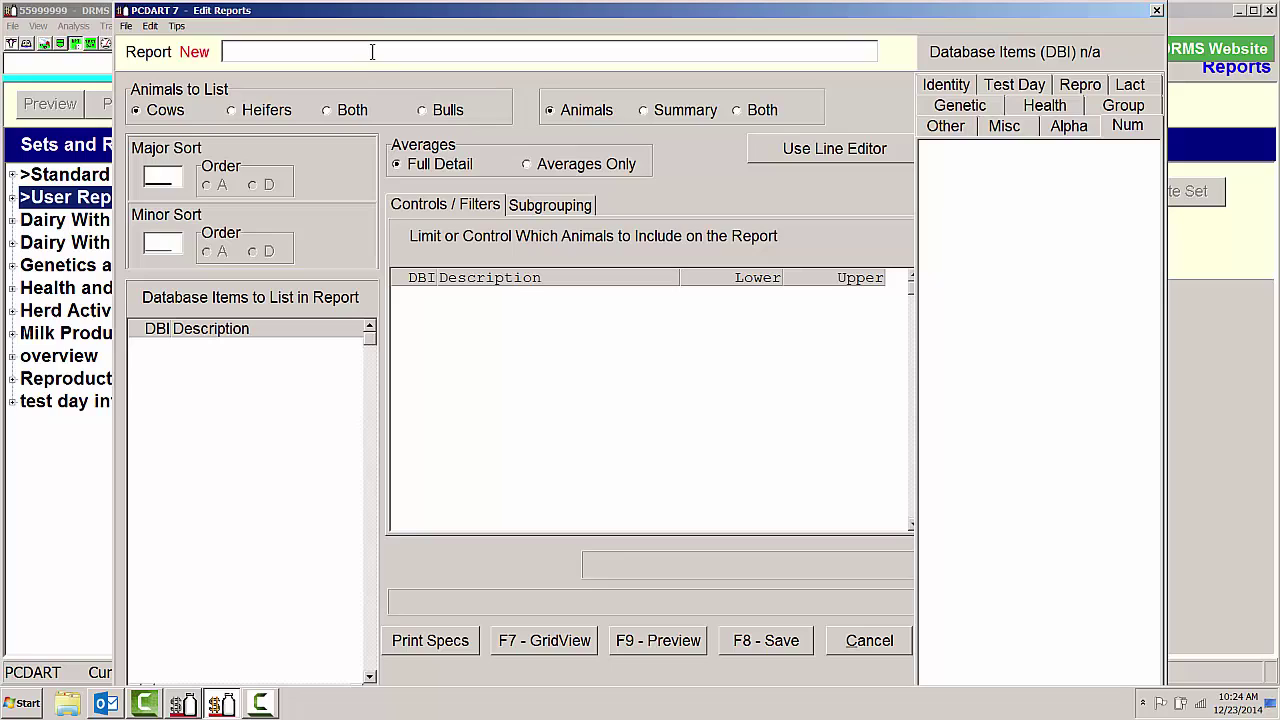
text(milk by week)
click(172, 350)
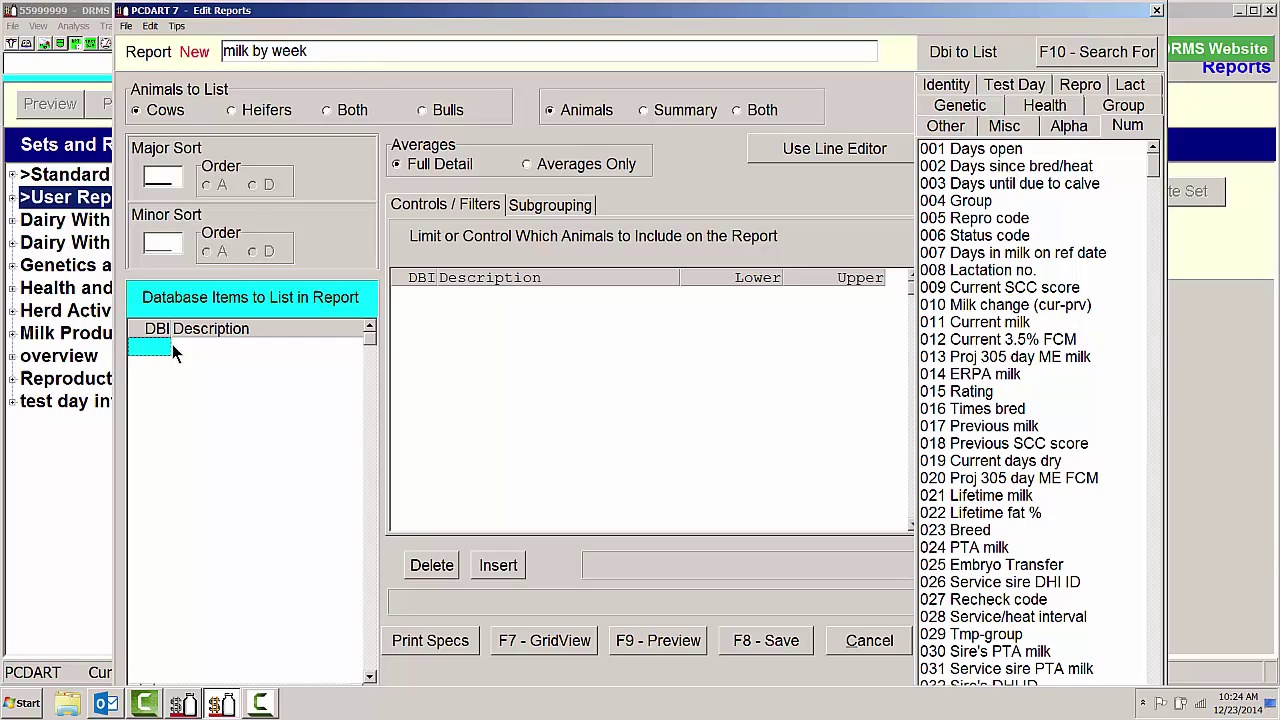
text(050)
key(Return)
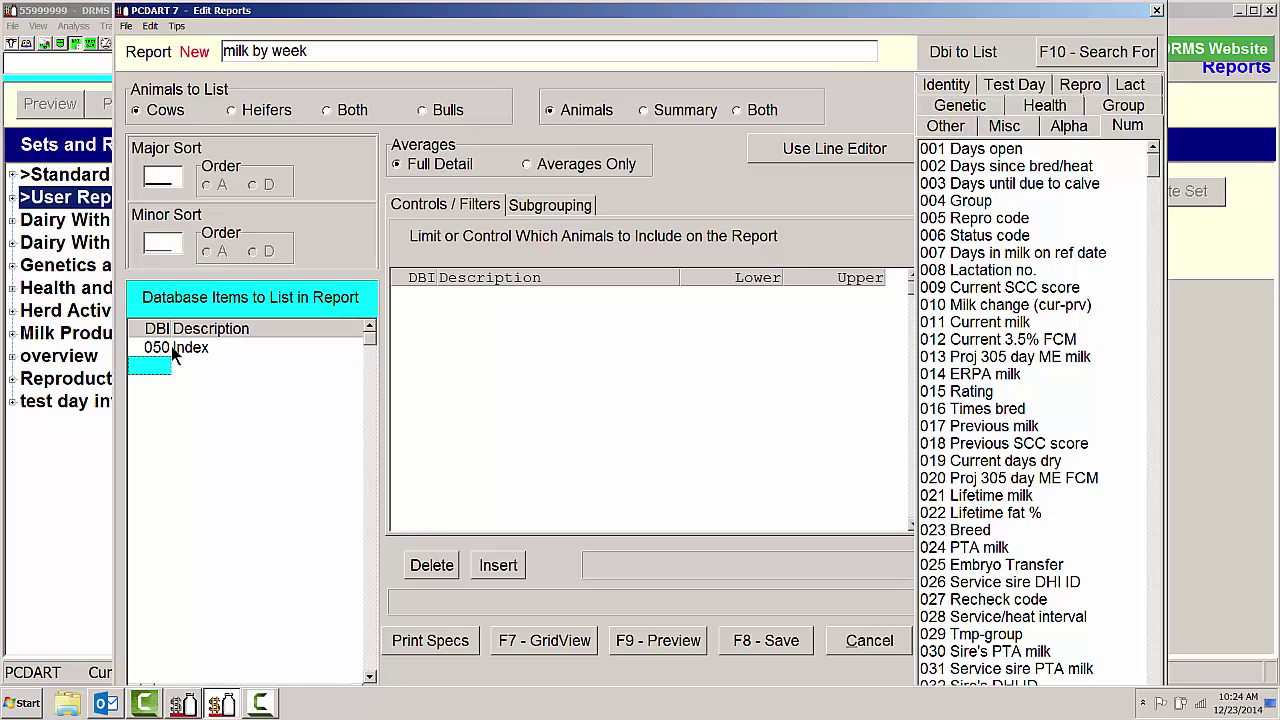
Step: Add Avg. Daily Milk items 641–644 for Weeks 1 through 4
text(541)
key(Tab)
key(Return)
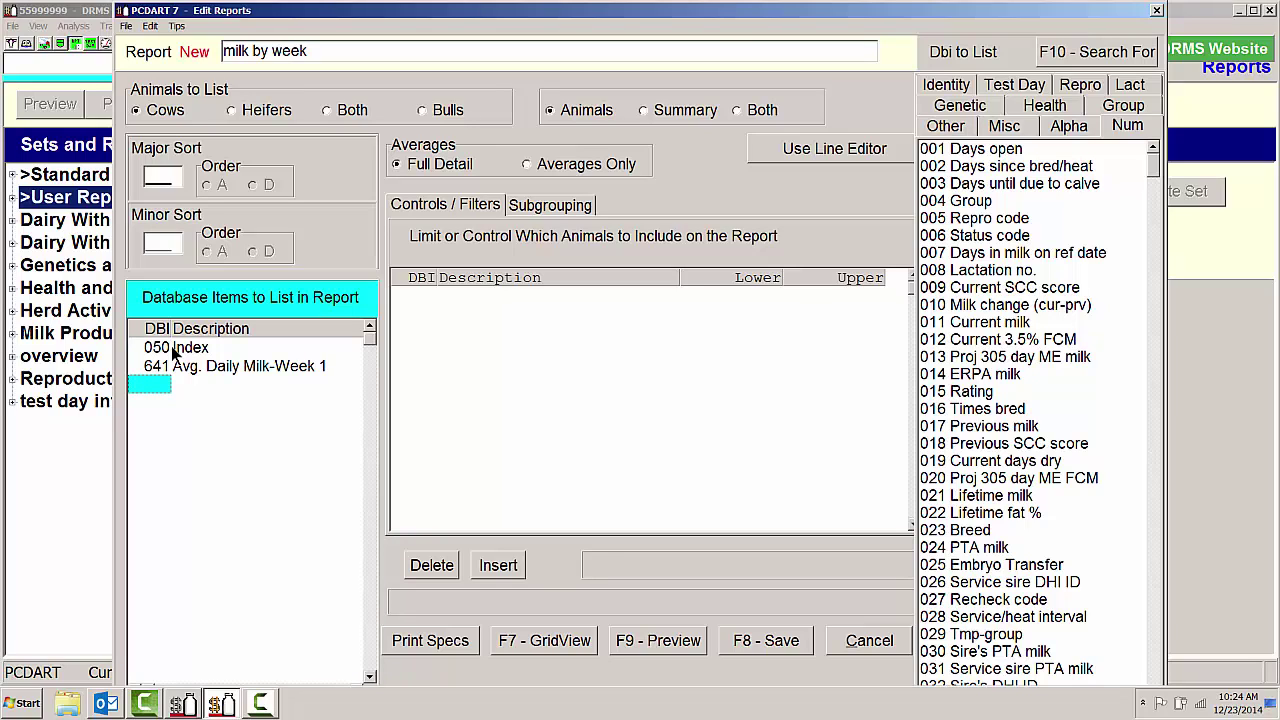
text(642)
key(Return)
text(643)
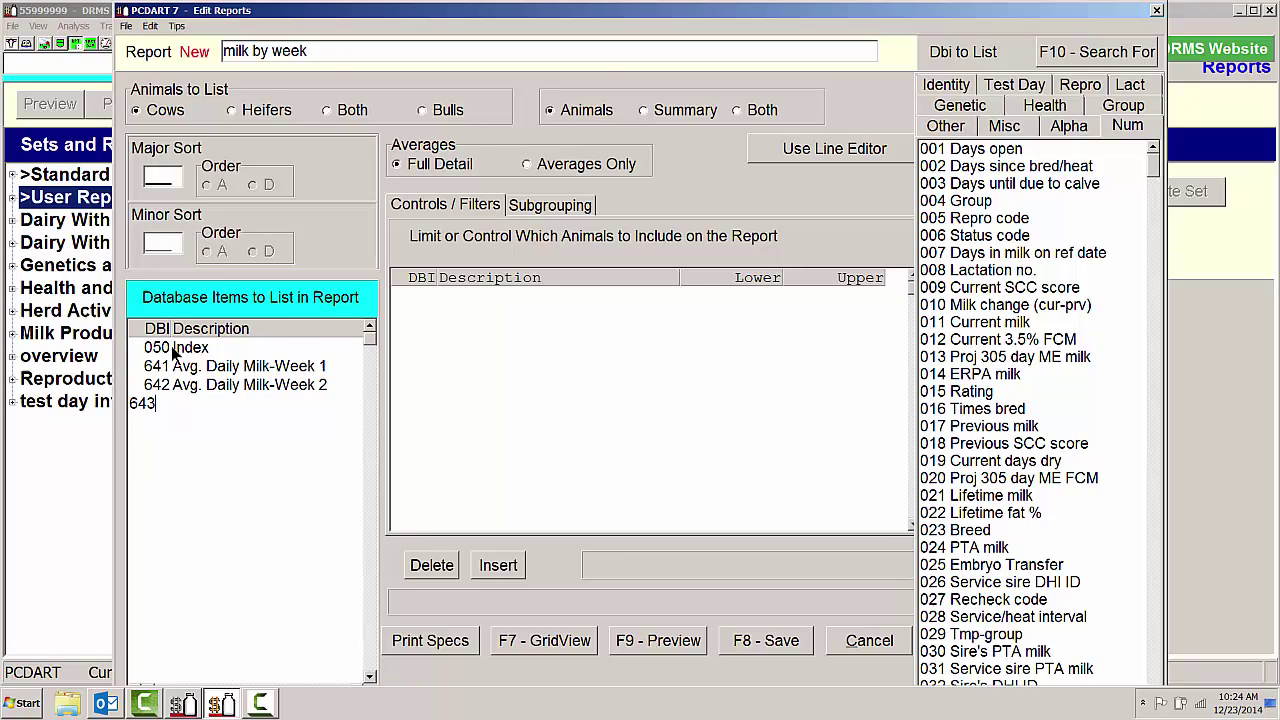
key(Return)
text(644)
key(Return)
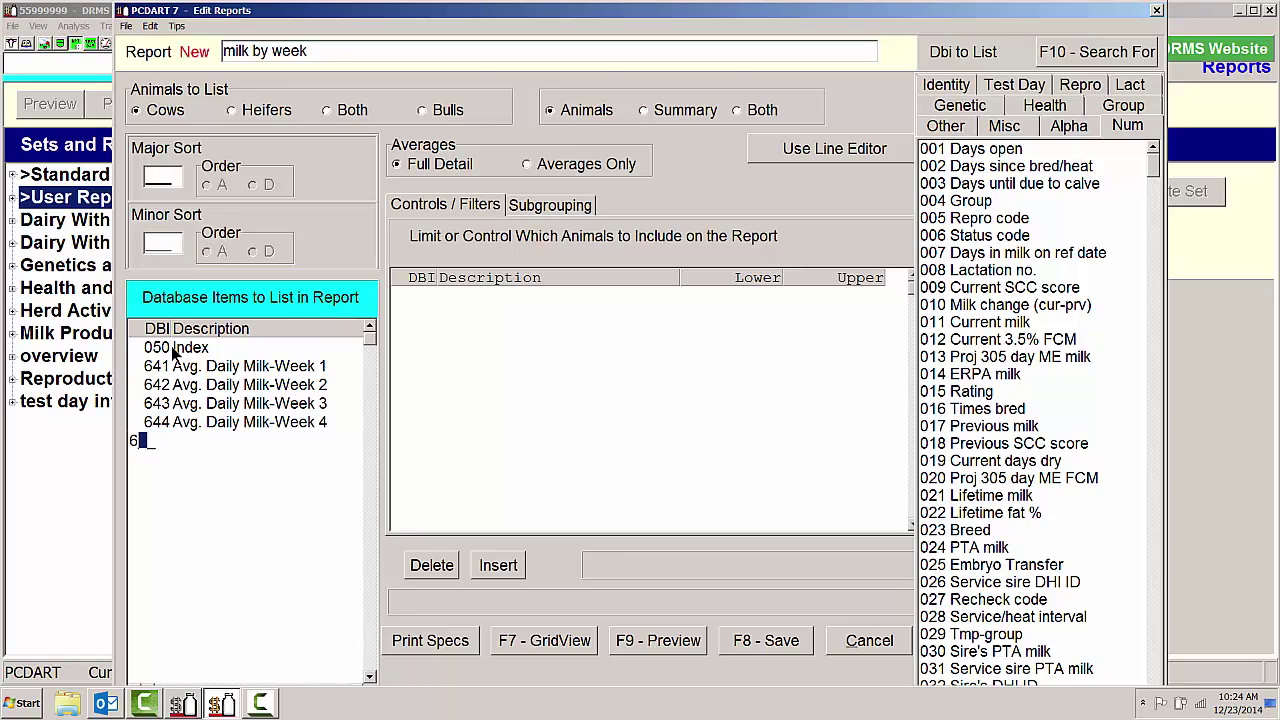
Step: Add Avg. Daily Milk items 645–648 for Weeks 5 through 8
text(645)
key(Return)
text(646)
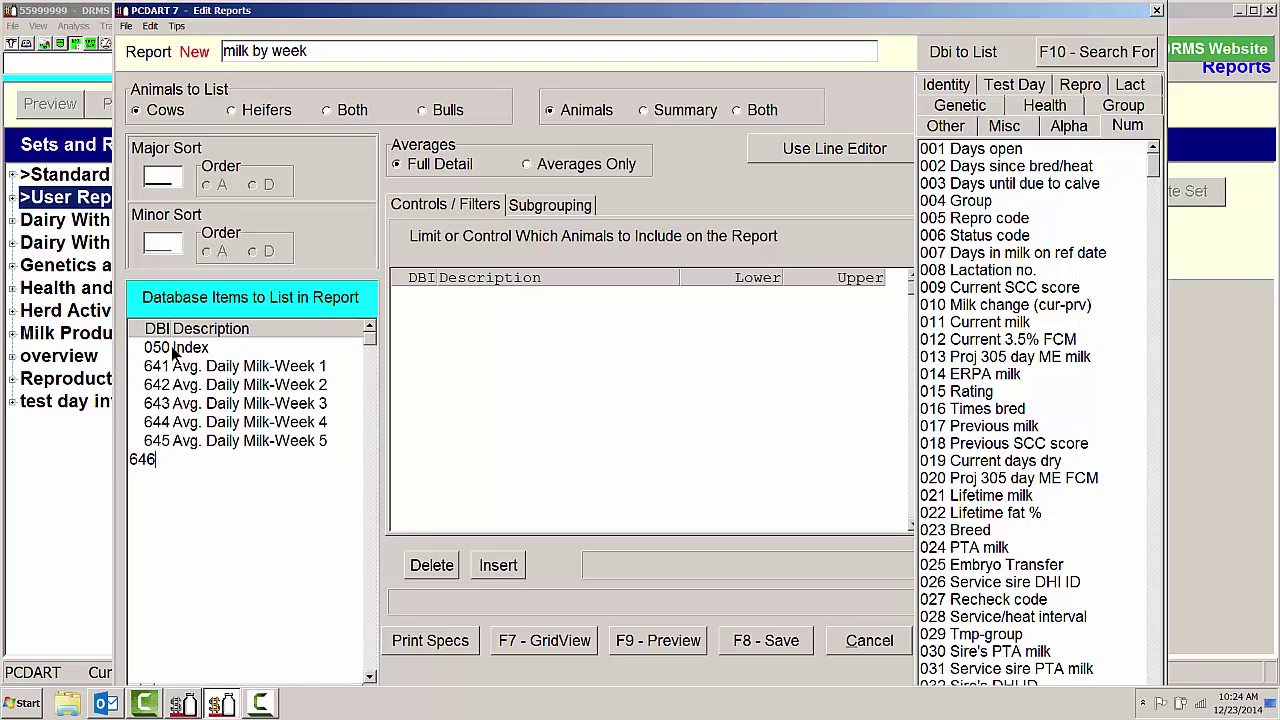
key(Return)
text(647)
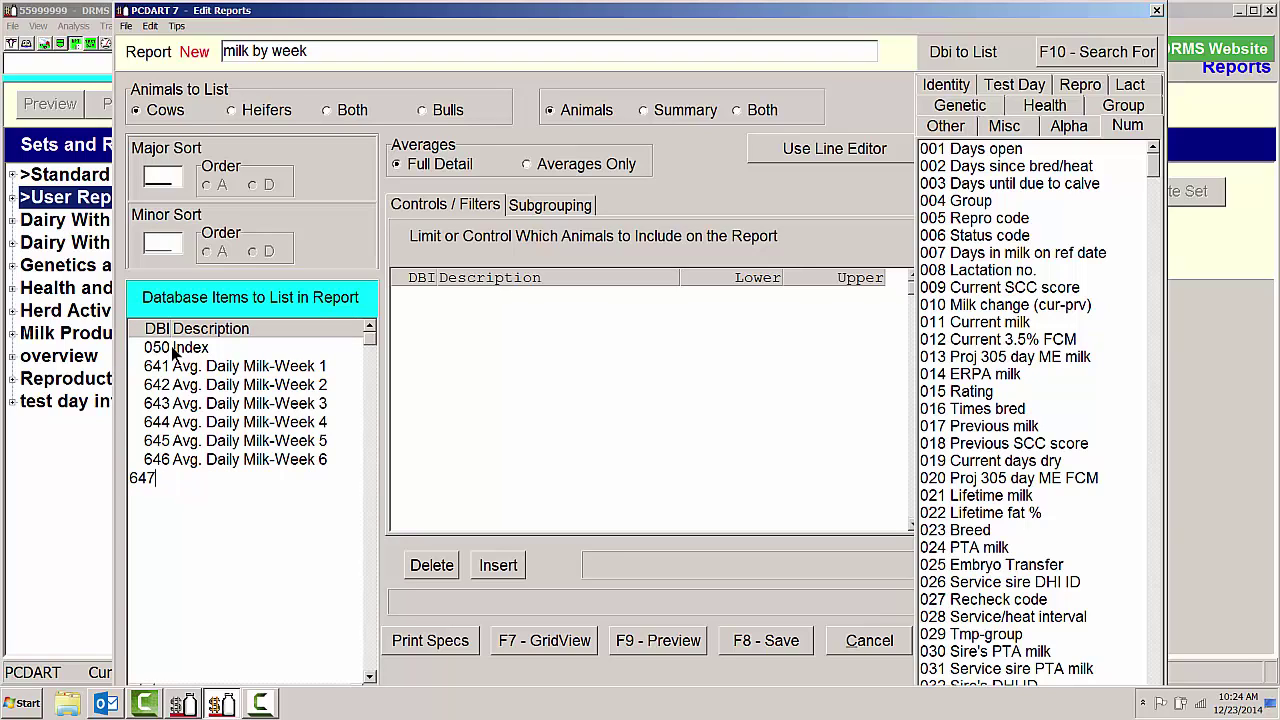
key(Return)
text(648)
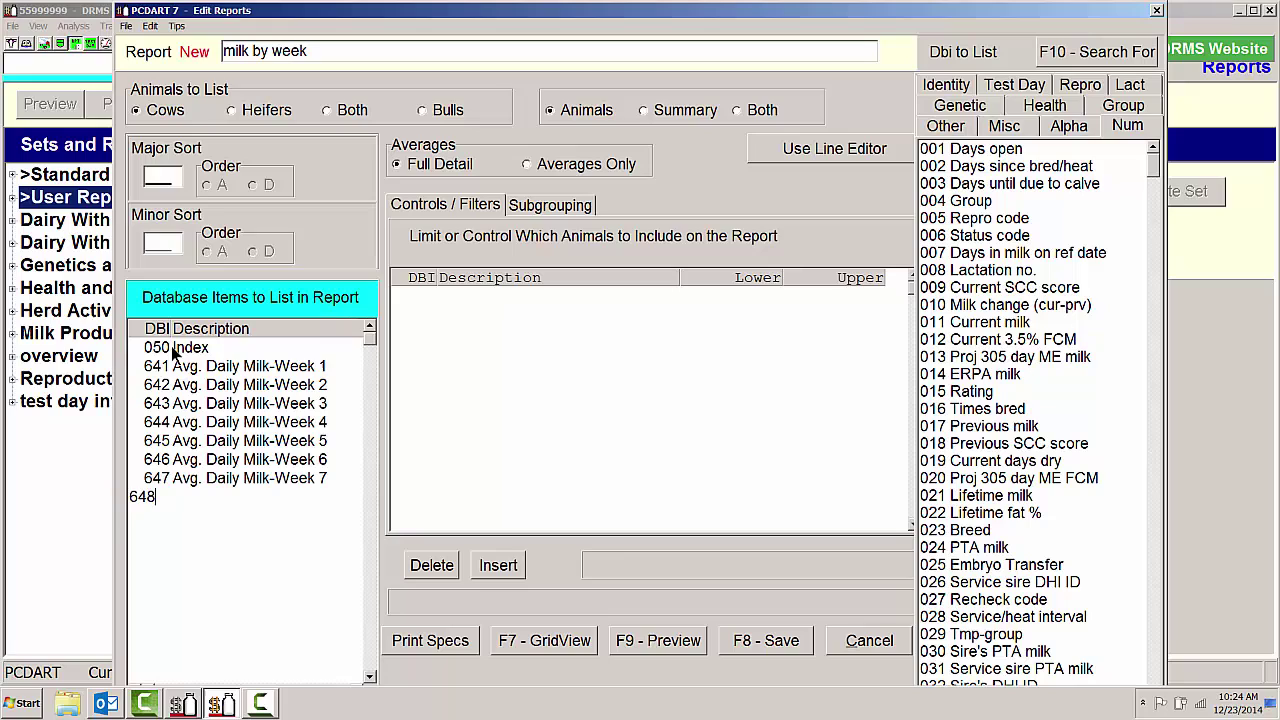
key(Return)
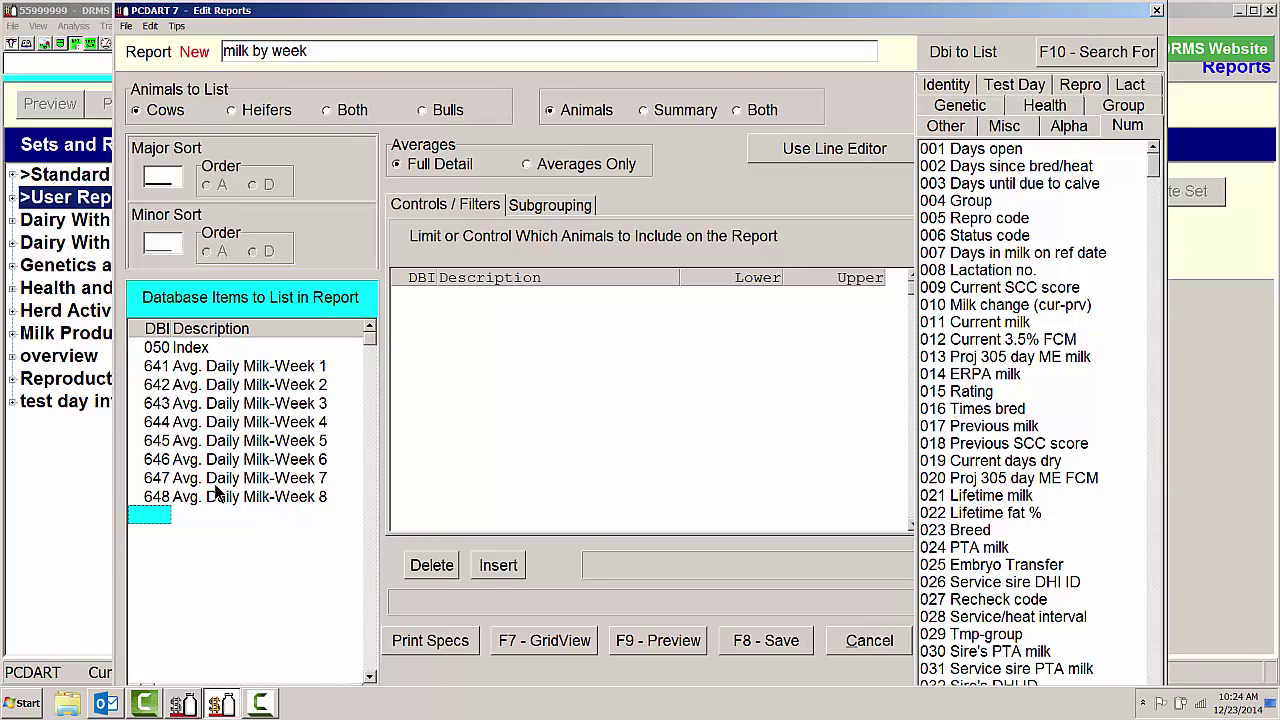
Step: Preview milk by week, showing each cow's Index and average milk for weeks 1–8
click(658, 641)
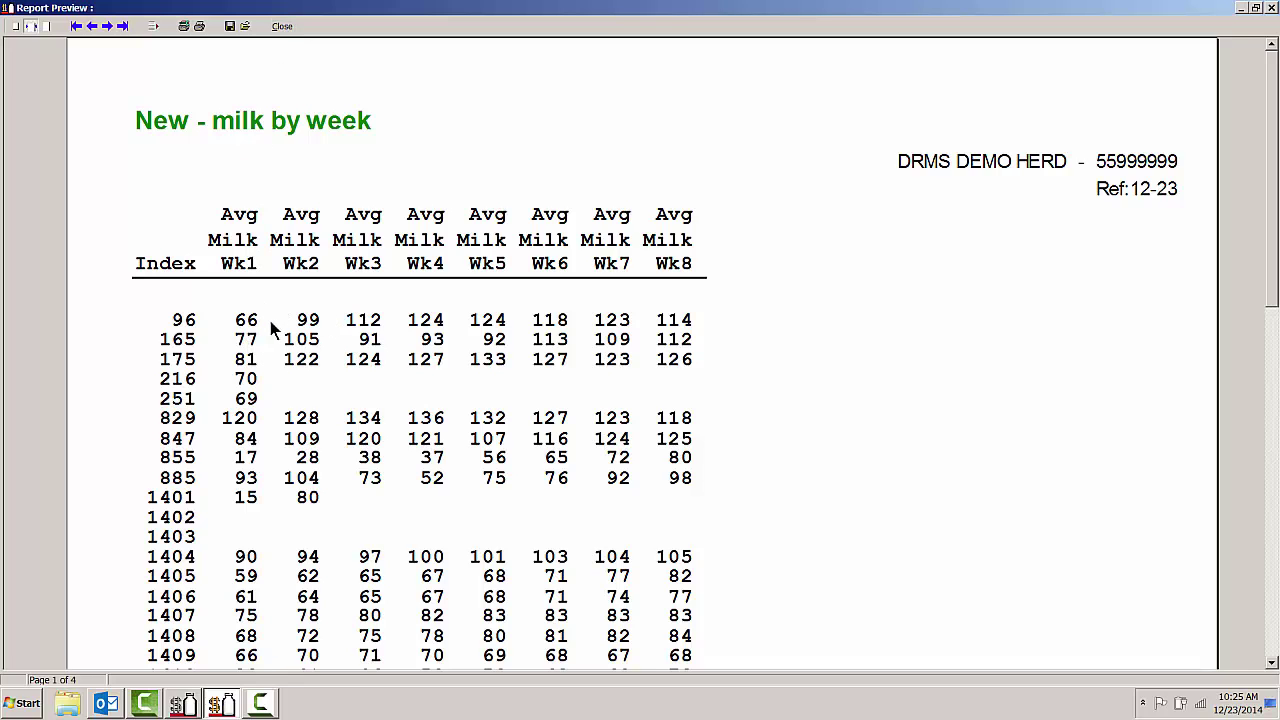
Step: Add items 007, 002 and 003 (days in milk, since bred/heat, until due) and check the preview
click(282, 26)
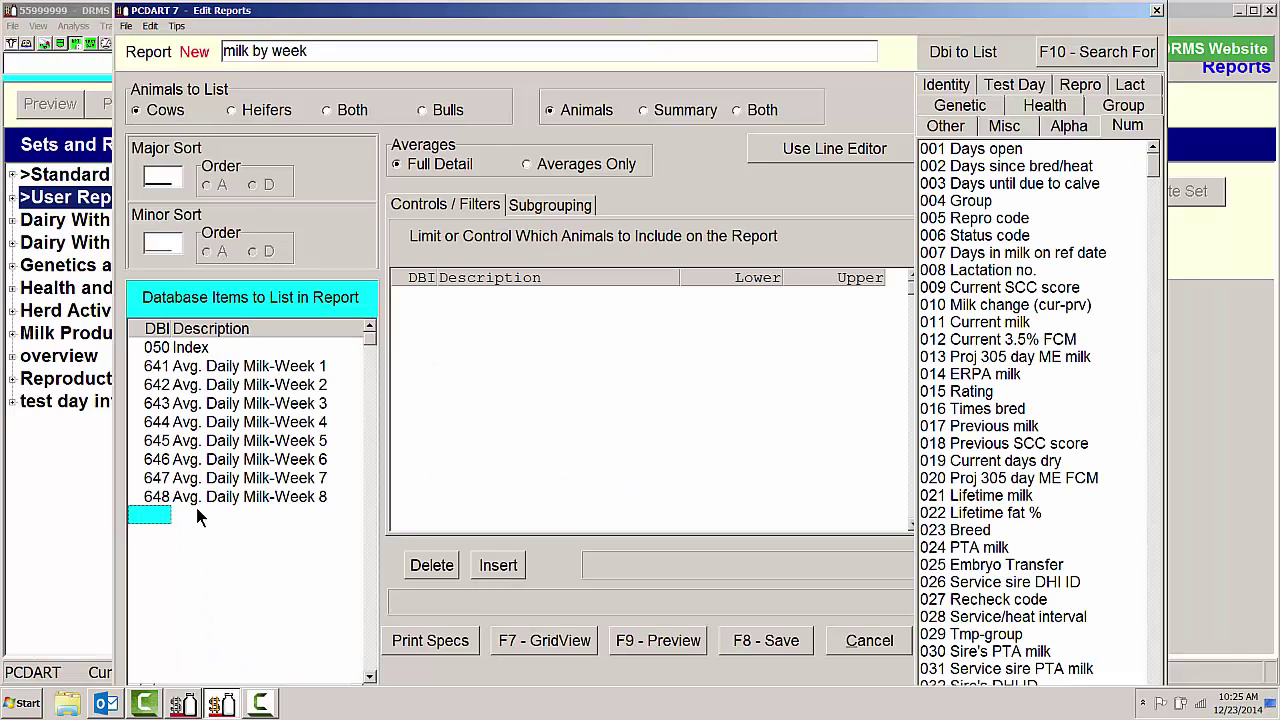
text(7)
key(Return)
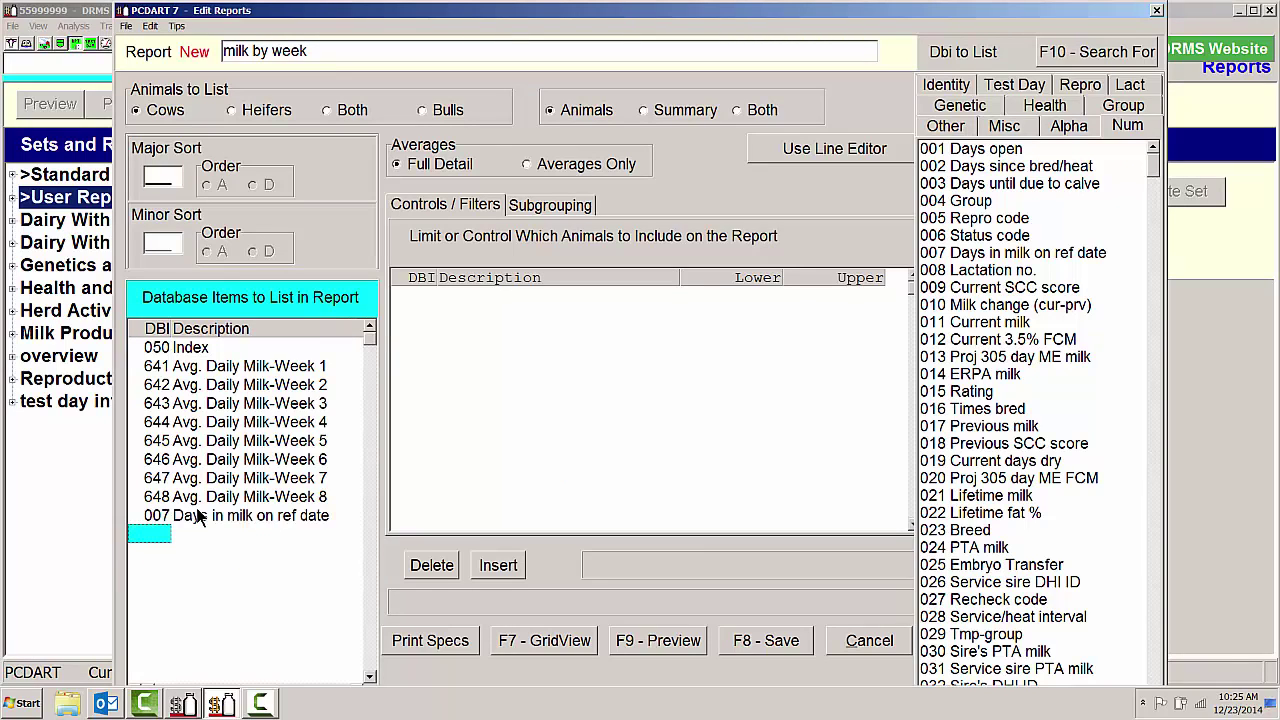
text(2)
key(Return)
text(3 Days until due to calve)
key(Return)
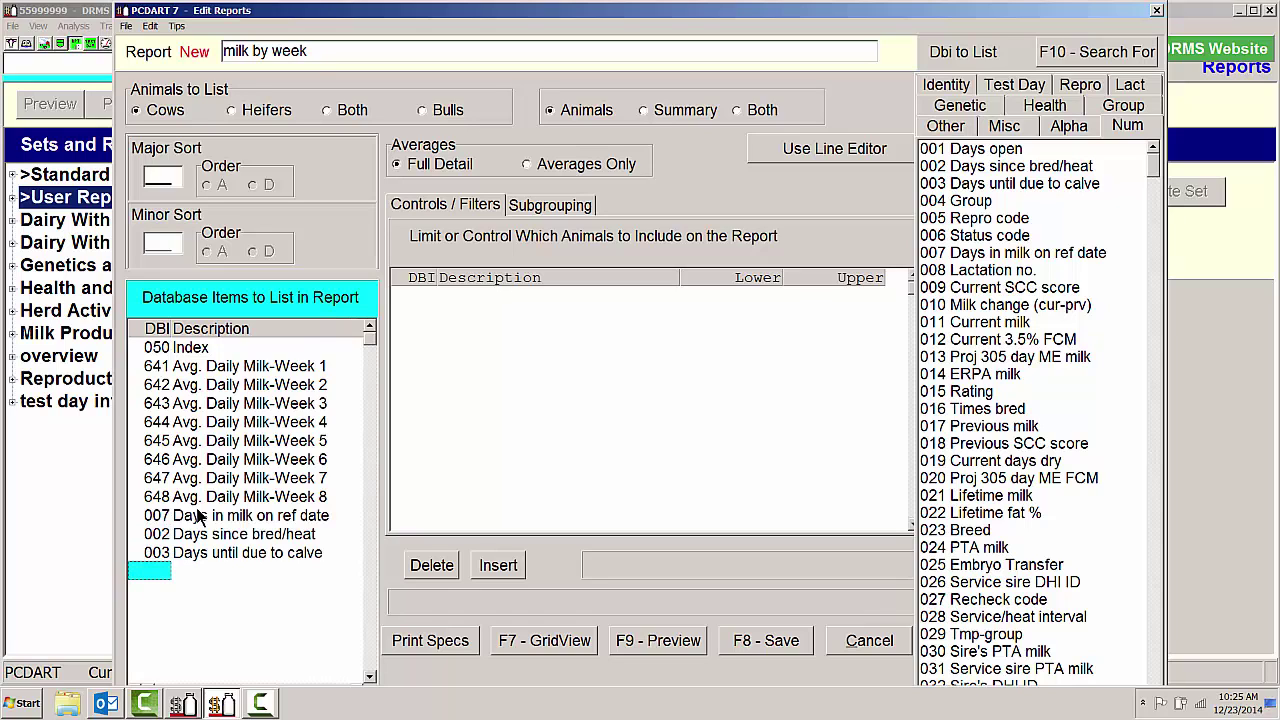
click(645, 641)
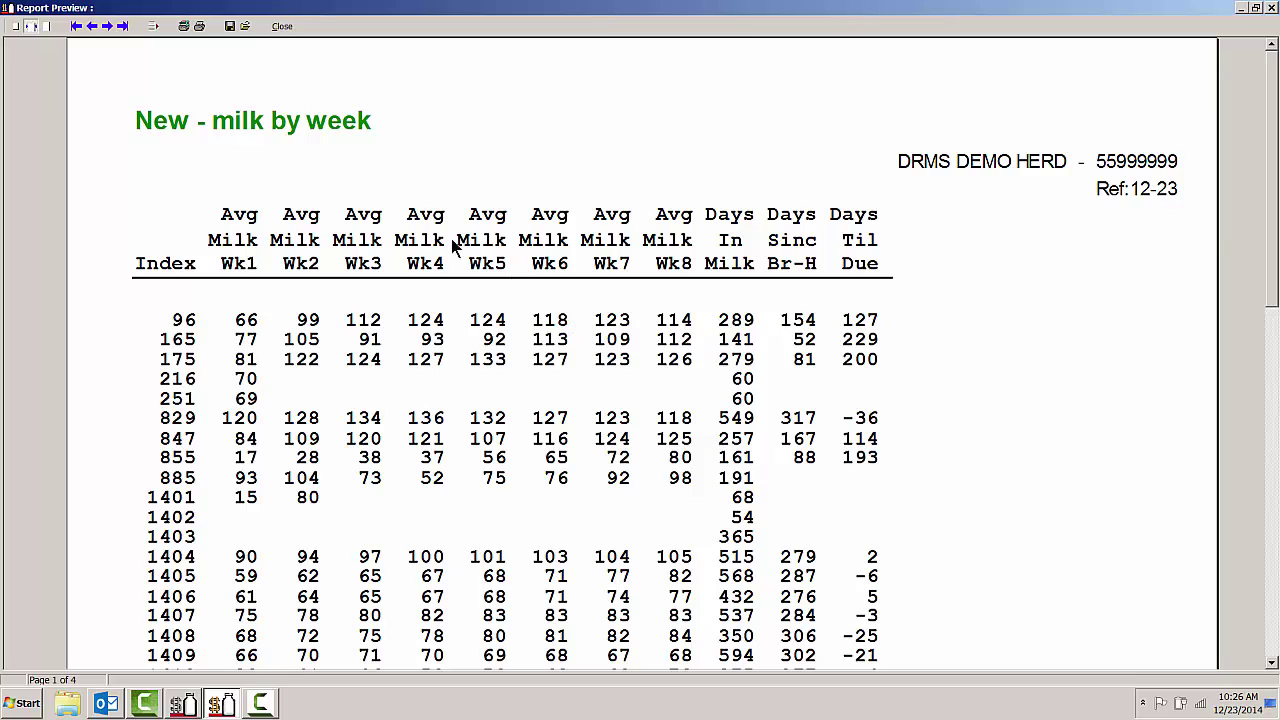
click(282, 26)
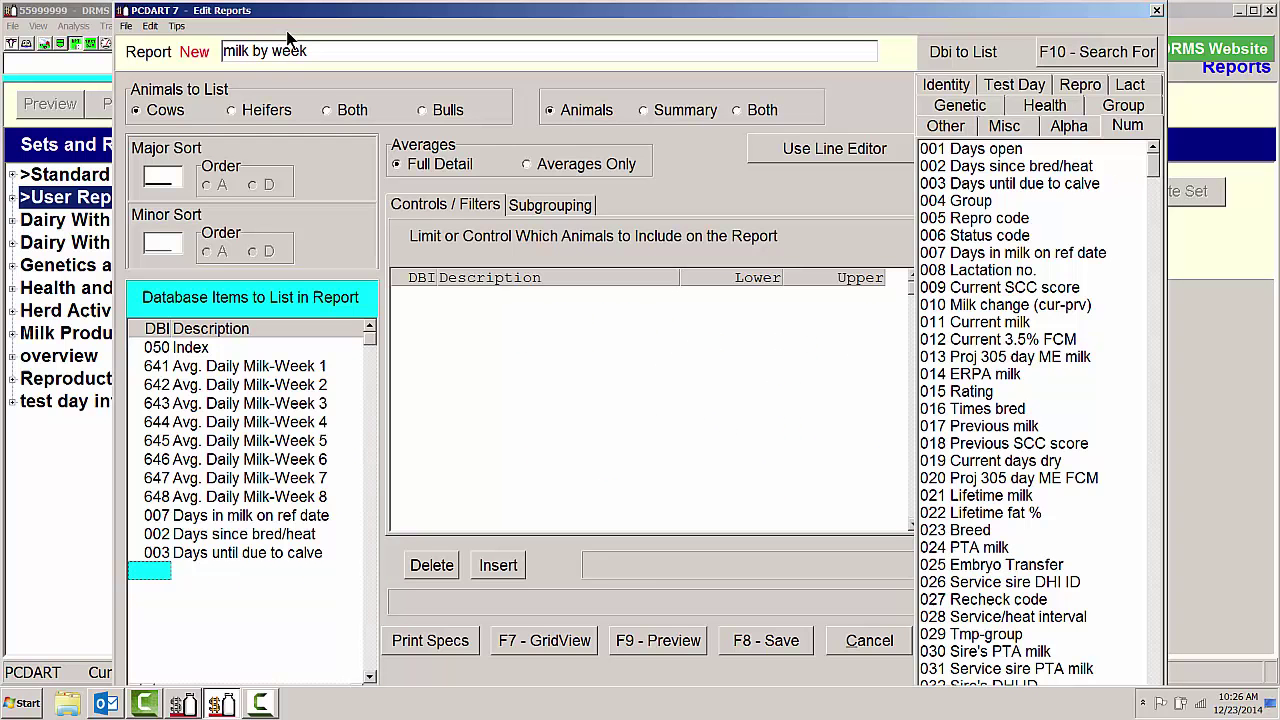
Step: Save 'milk by week' as user report number 29
click(787, 652)
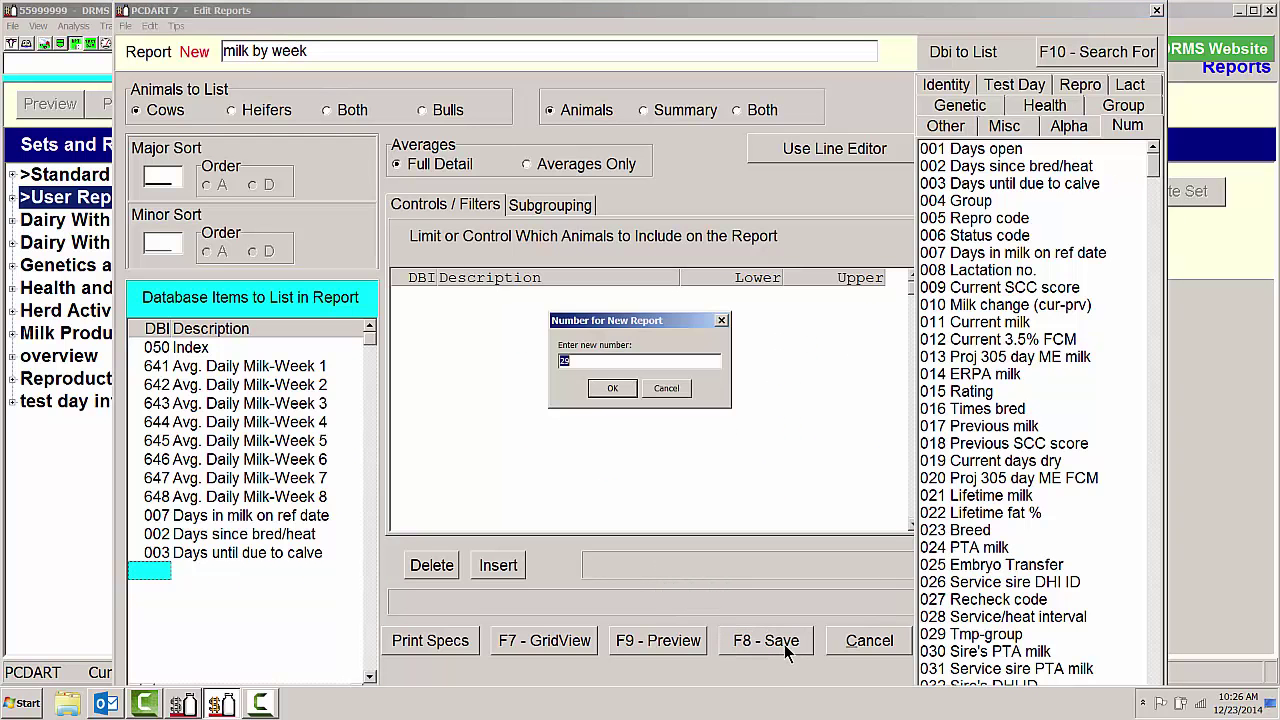
click(613, 388)
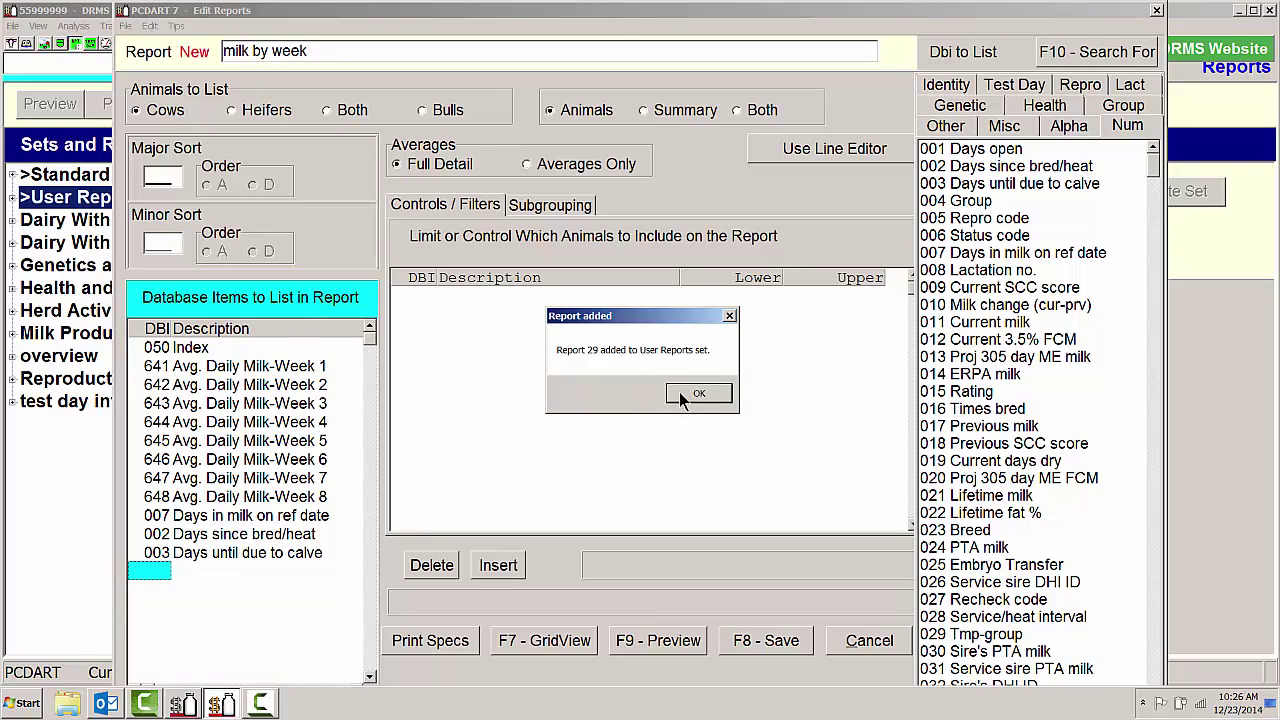
click(682, 396)
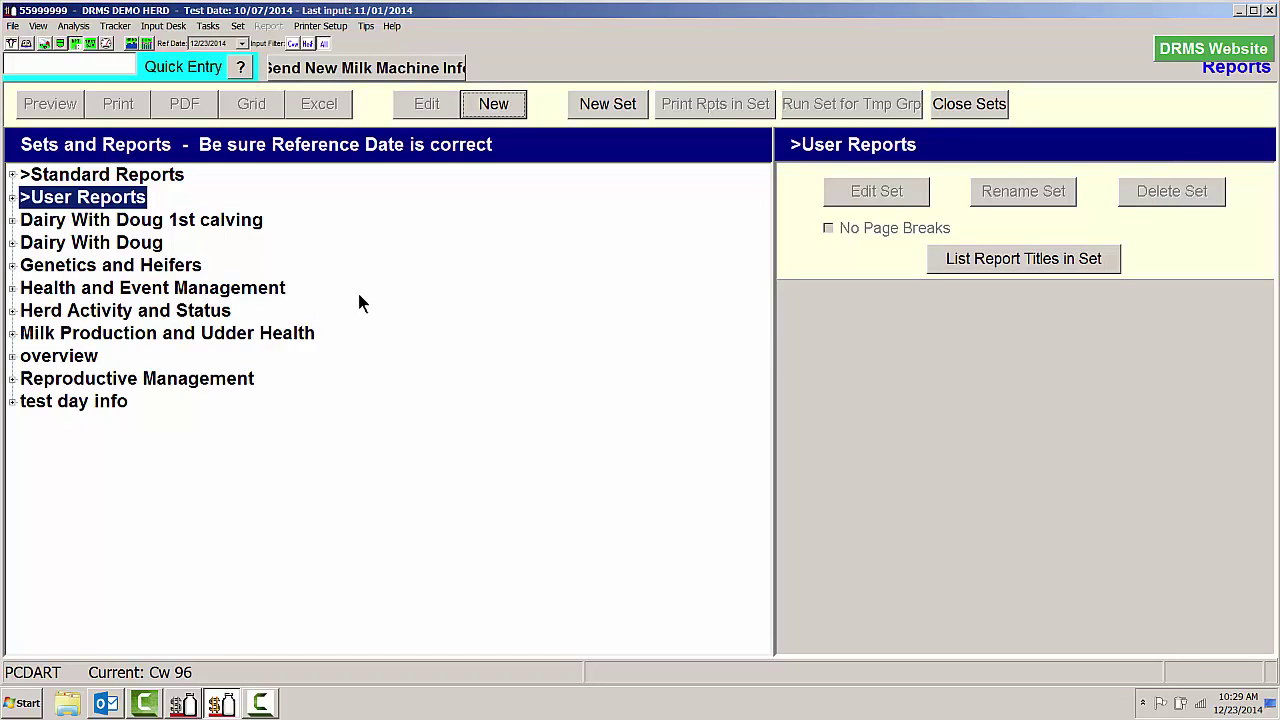
Step: Create a new report named 'milk by test day' with 050 Index as its first item
click(493, 106)
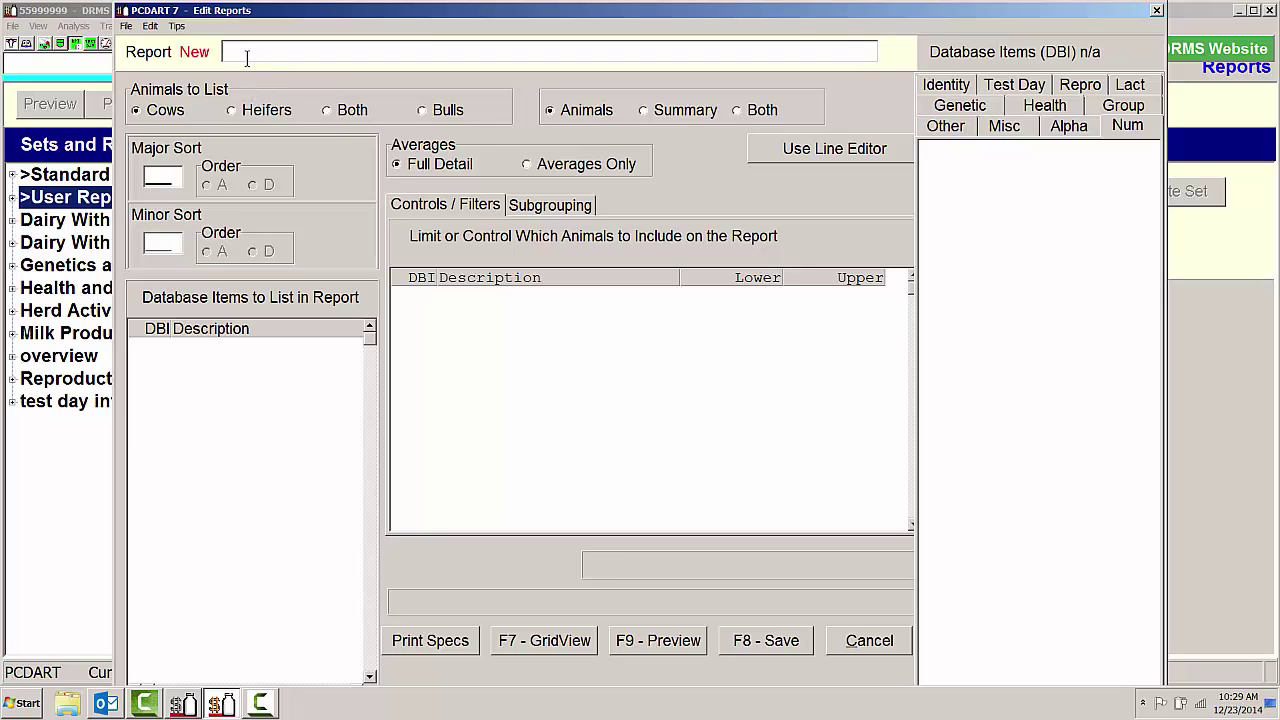
text(milk by test day)
click(158, 350)
text(50)
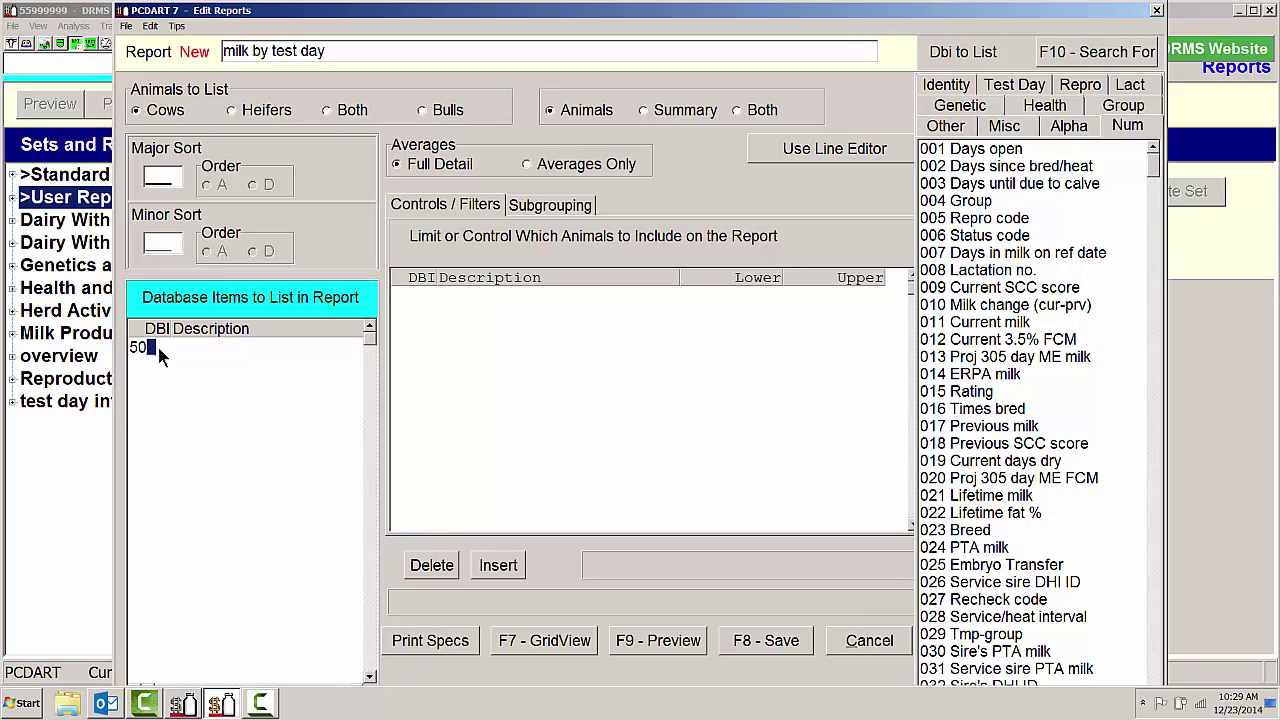
key(Return)
Step: Add TD 01–04 milk items (401, 411, 421, 431) and 007 Days in milk
text(401)
key(Return)
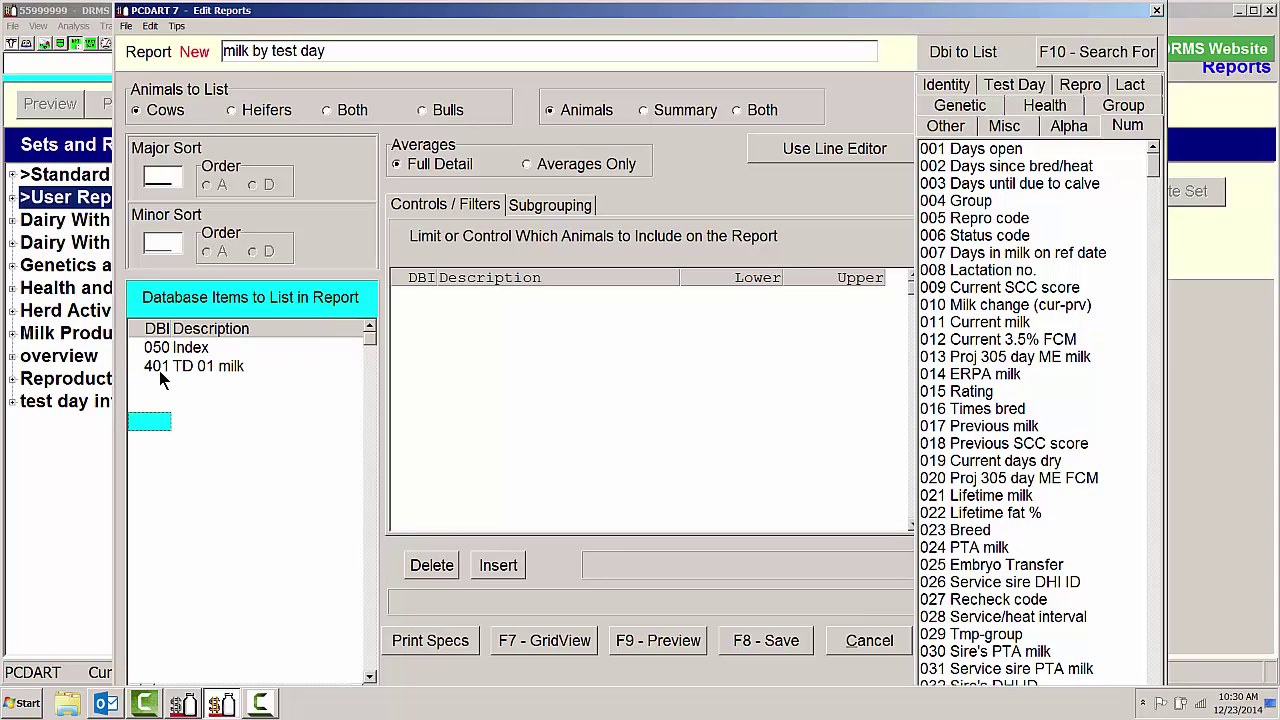
click(162, 384)
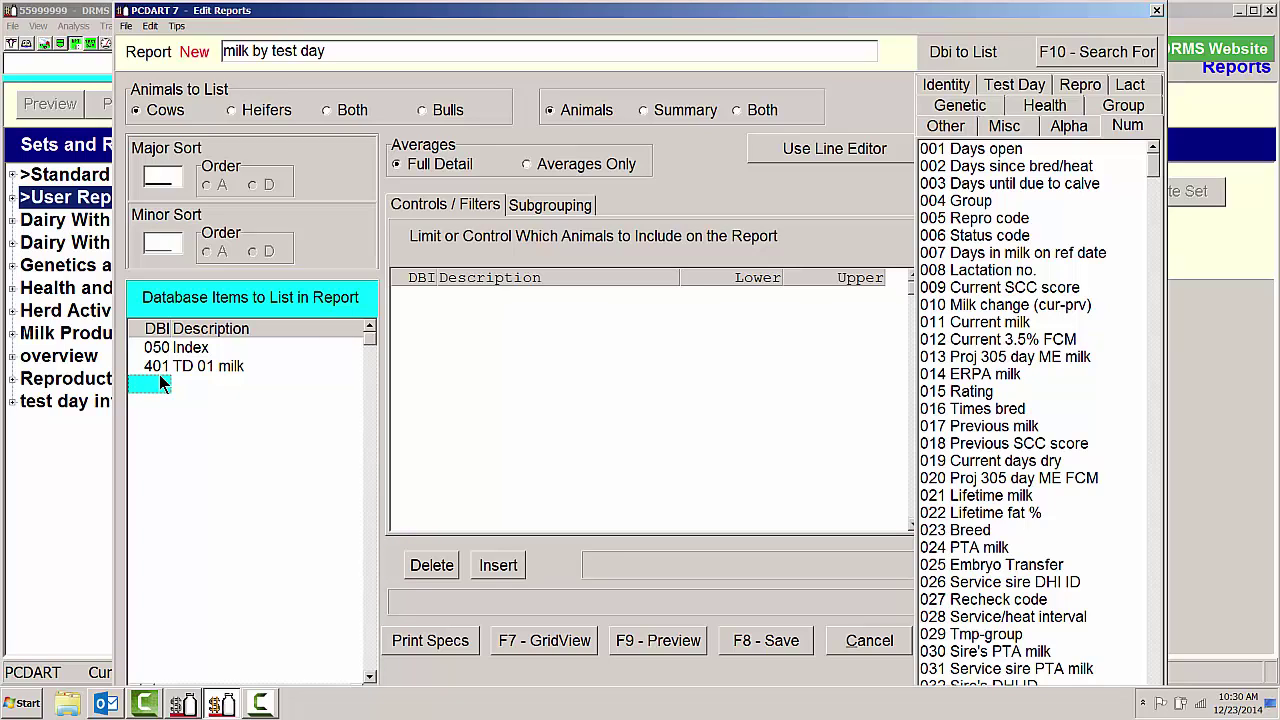
text(411)
key(Return)
text(421)
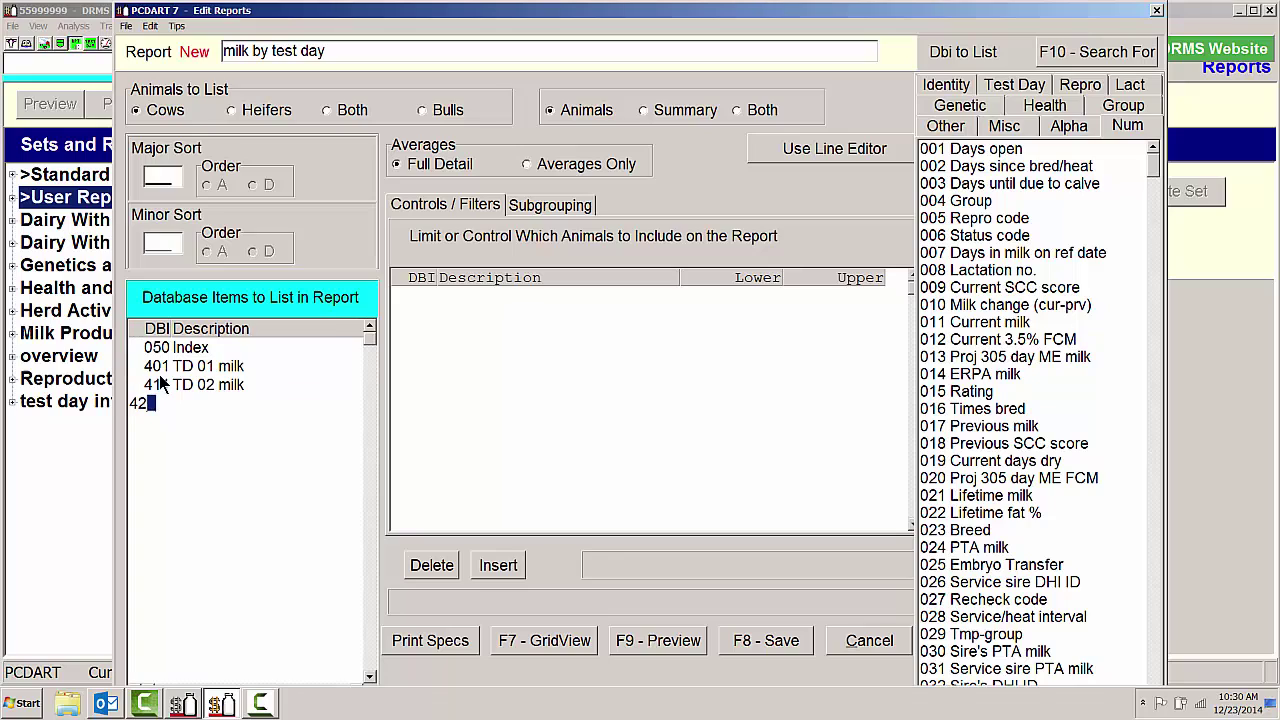
key(Return)
text(4)
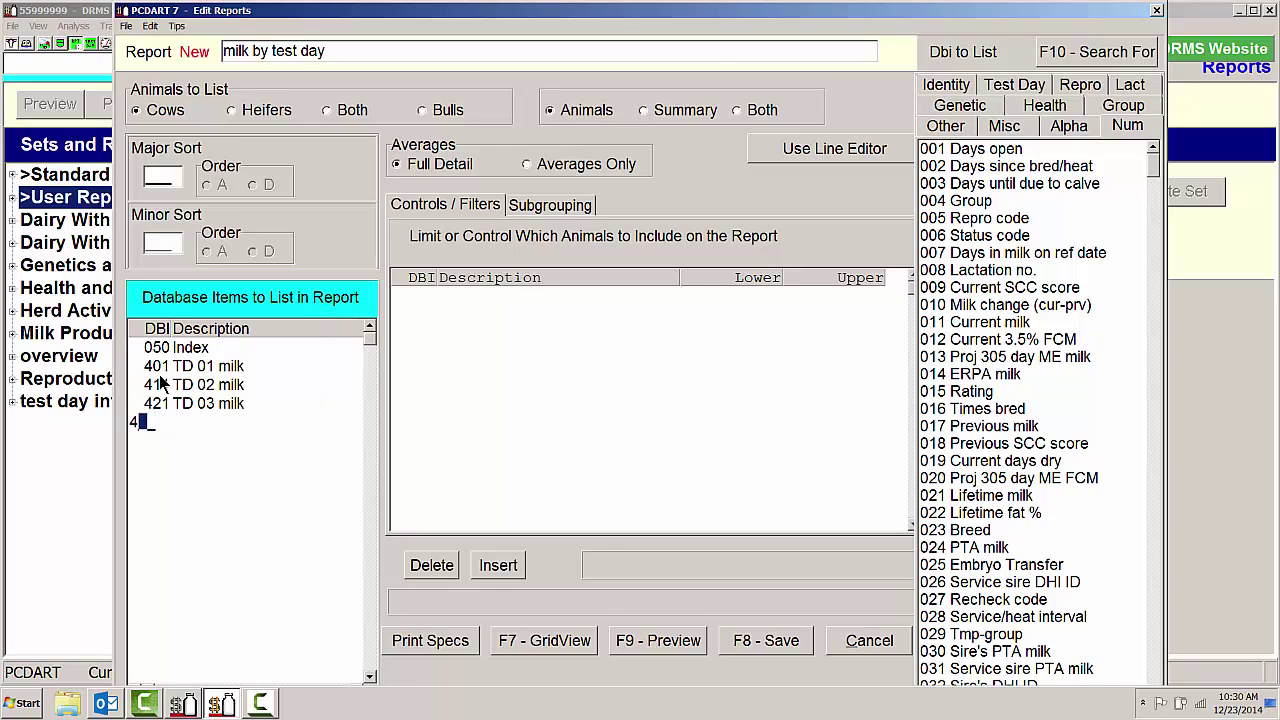
text(31)
key(Return)
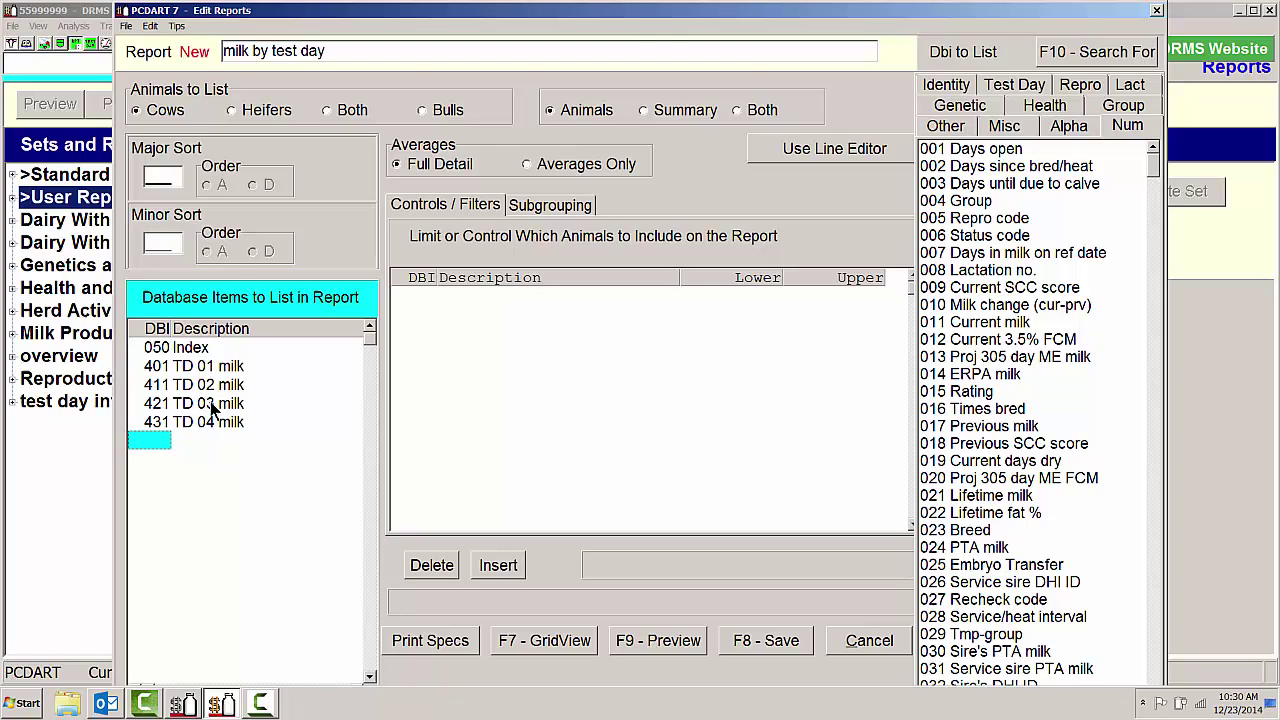
text(7)
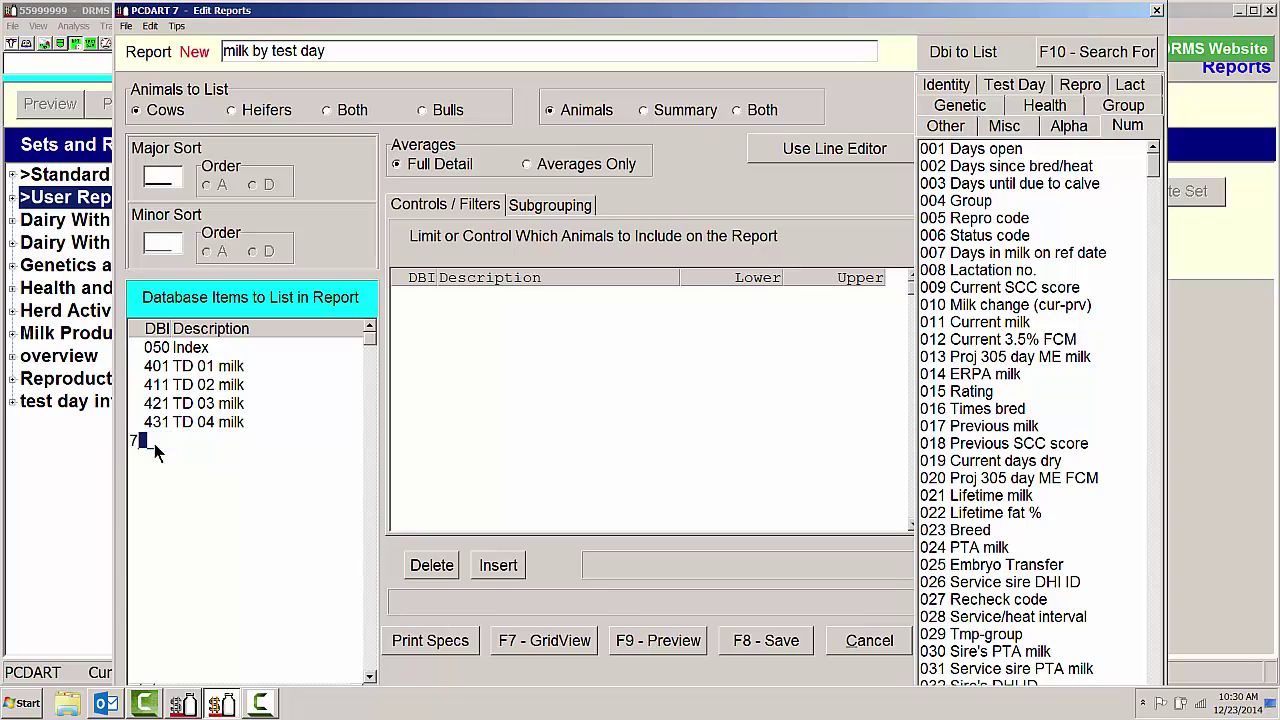
key(Return)
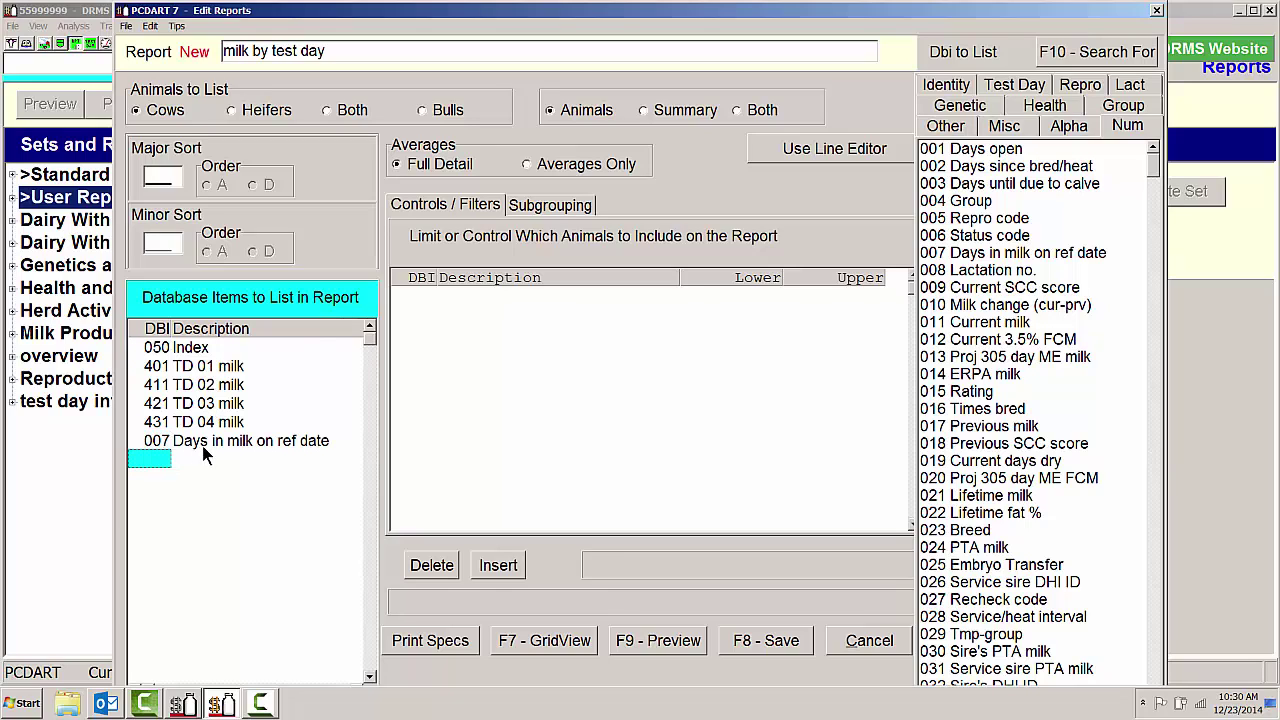
Step: Set 007 Days in milk as the major subgroup with a first range of 1–30
click(532, 208)
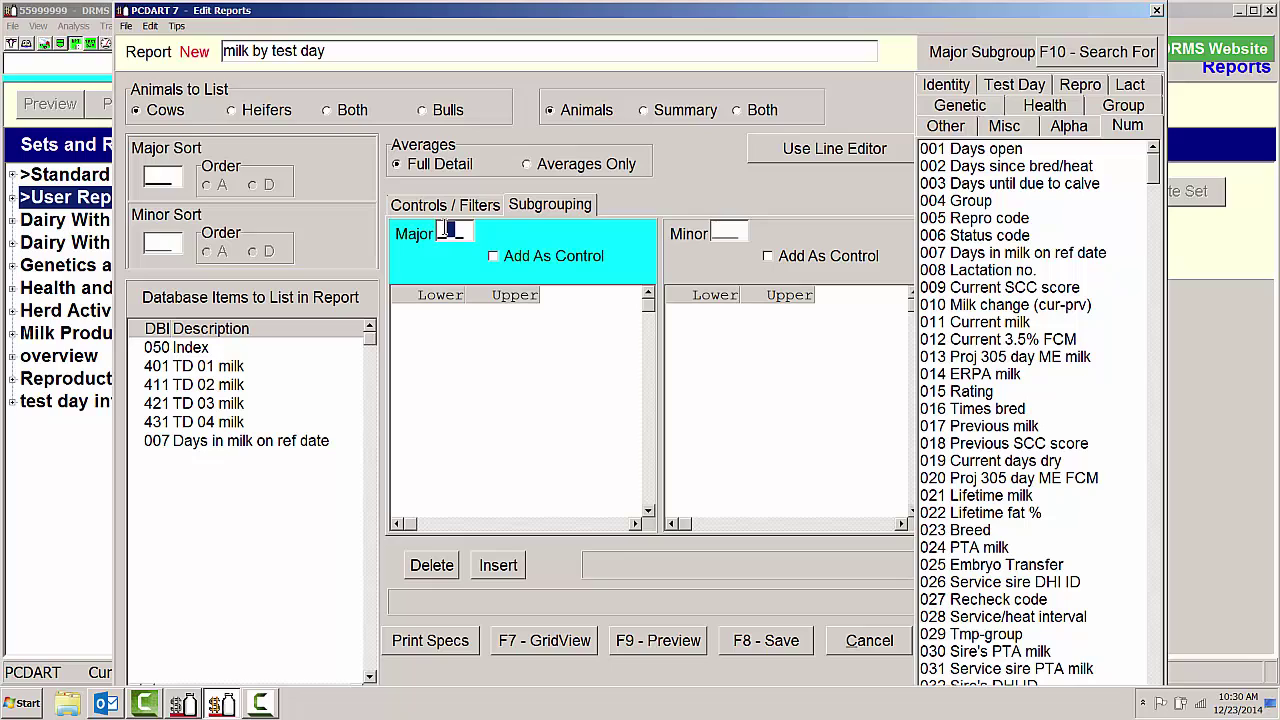
text(7)
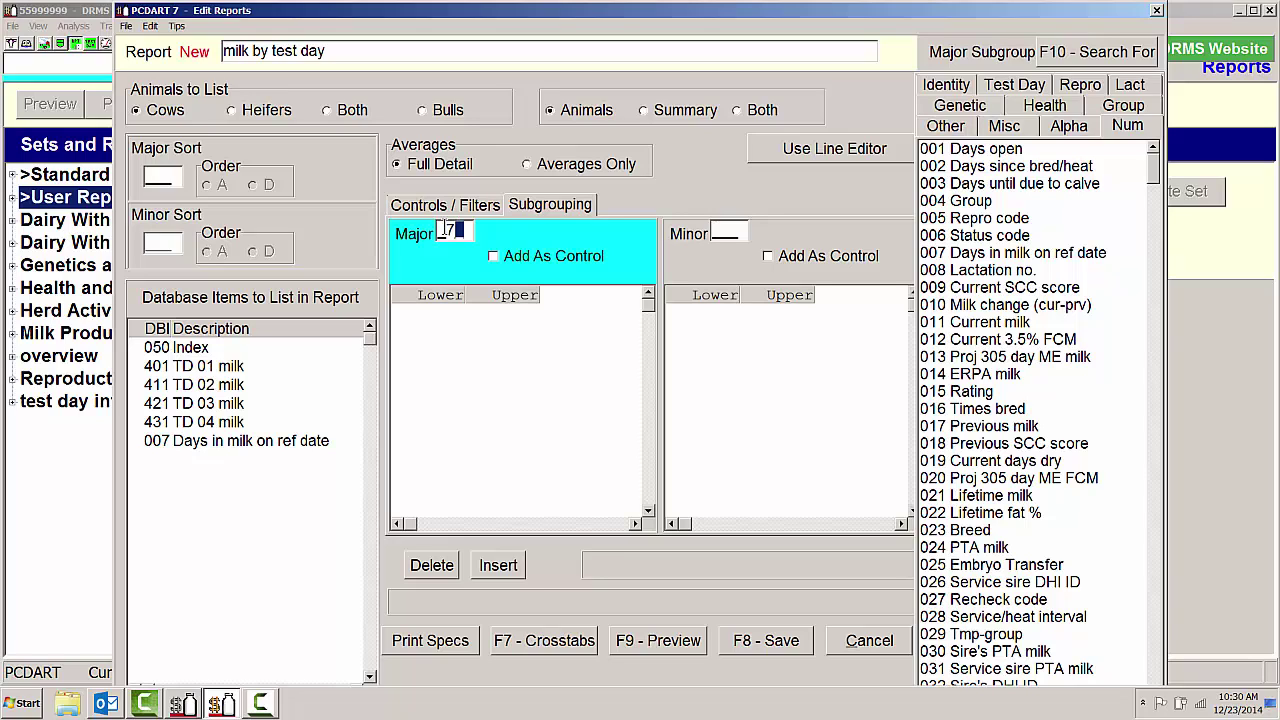
key(Tab)
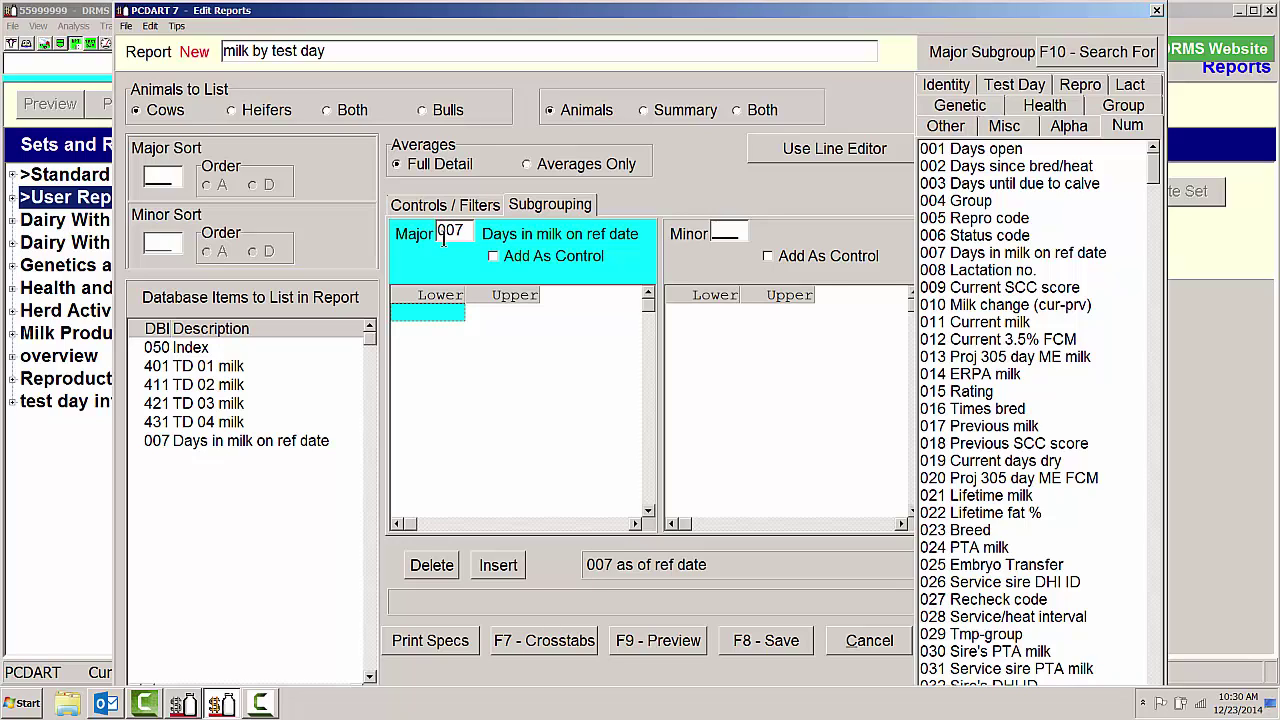
text(1)
key(Tab)
text(30)
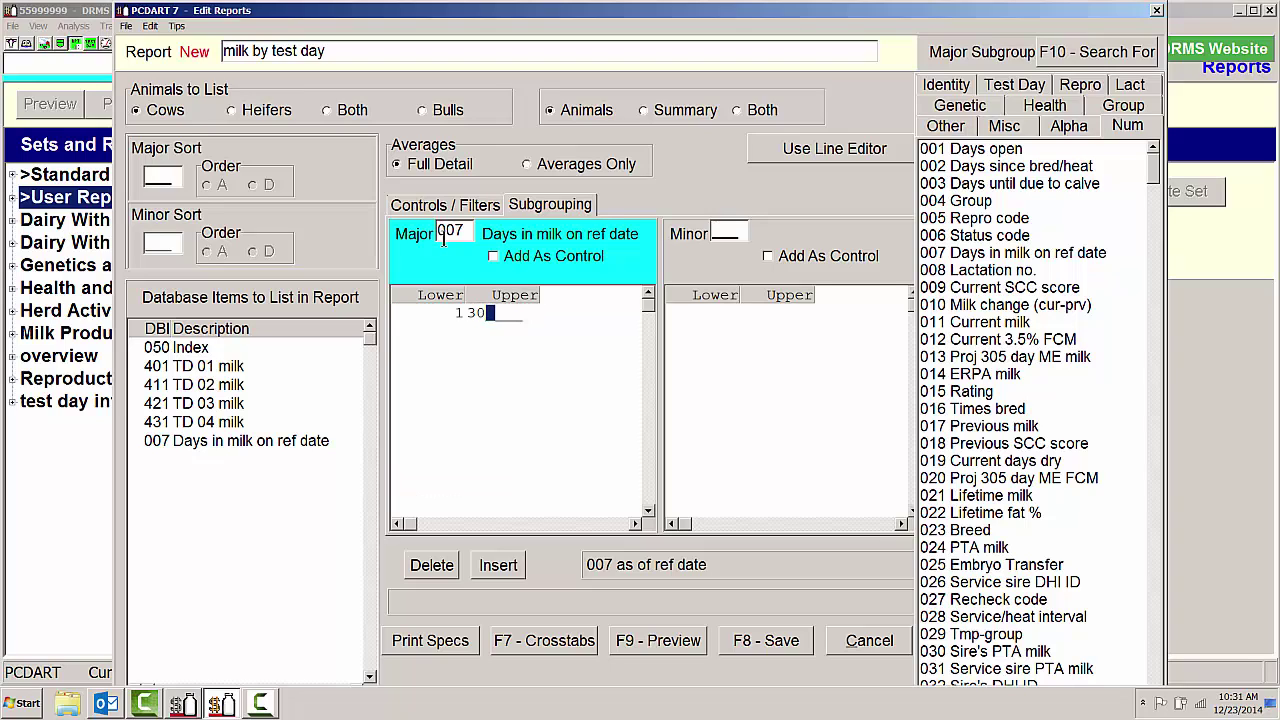
key(Return)
Step: Add days-in-milk ranges 31–60, 61–90, 91–120 and 121–150
text(31)
key(Tab)
text(60)
key(Return)
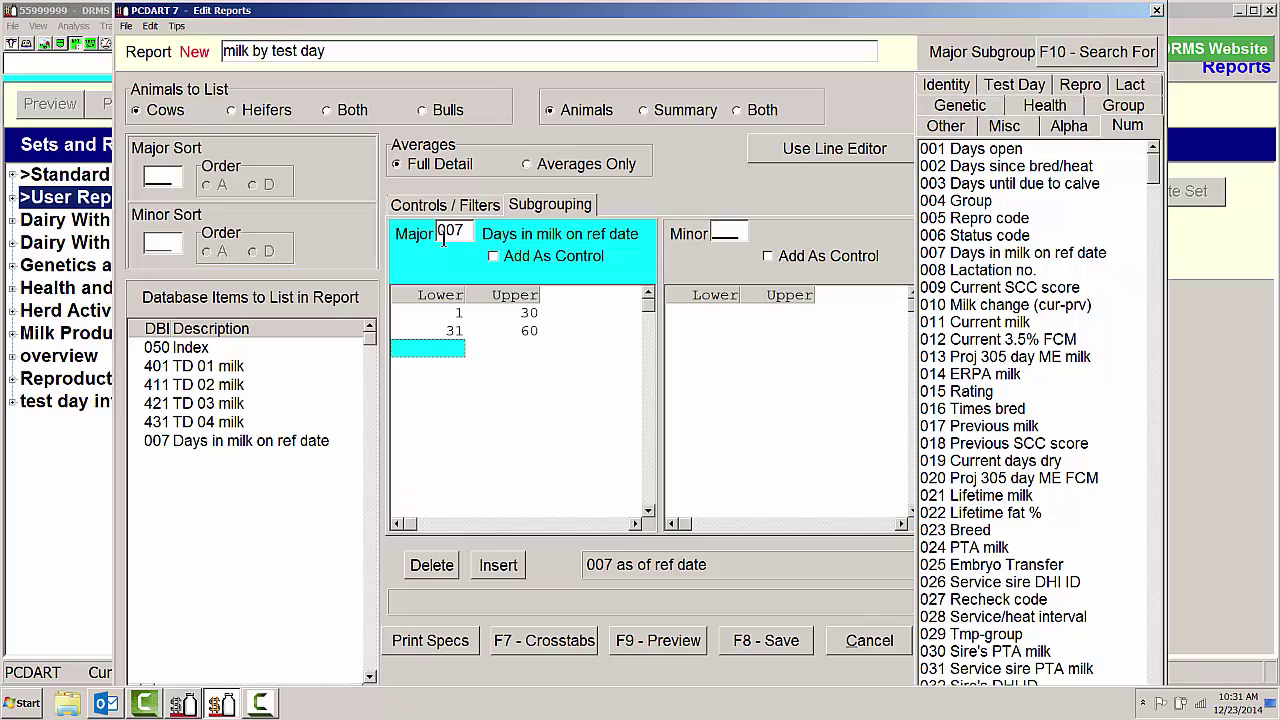
text(61)
key(Tab)
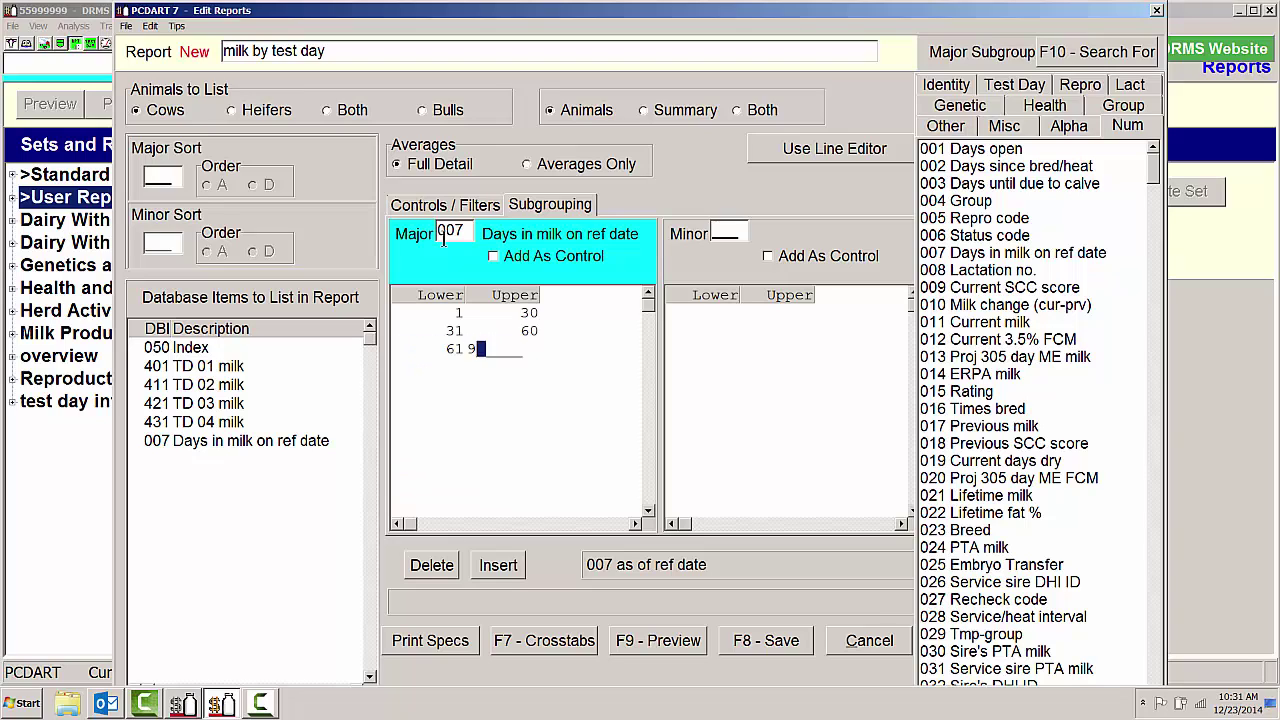
text(90)
key(Return)
text(91)
key(Tab)
text(120)
key(Return)
text(121)
key(Tab)
text(150)
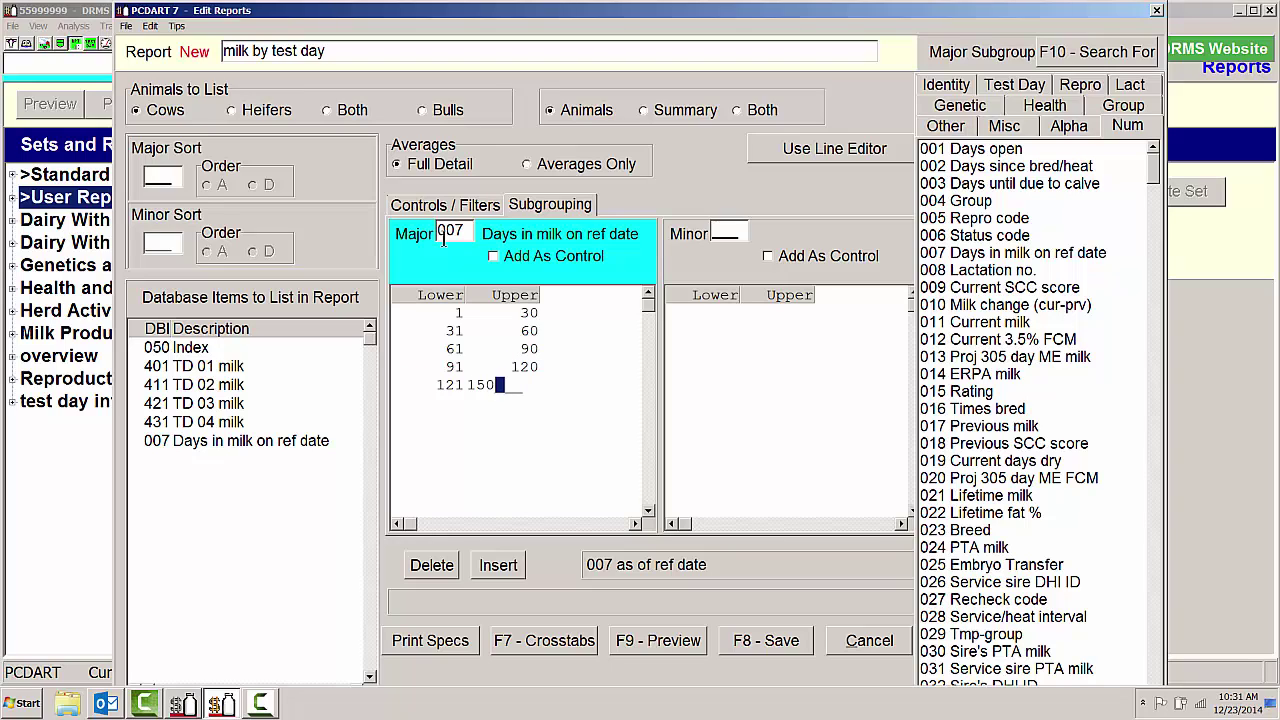
key(Return)
Step: Add the remaining ranges 151–170, 171–210, 211–240 and 241–999
text(151)
key(Tab)
text(170)
key(Return)
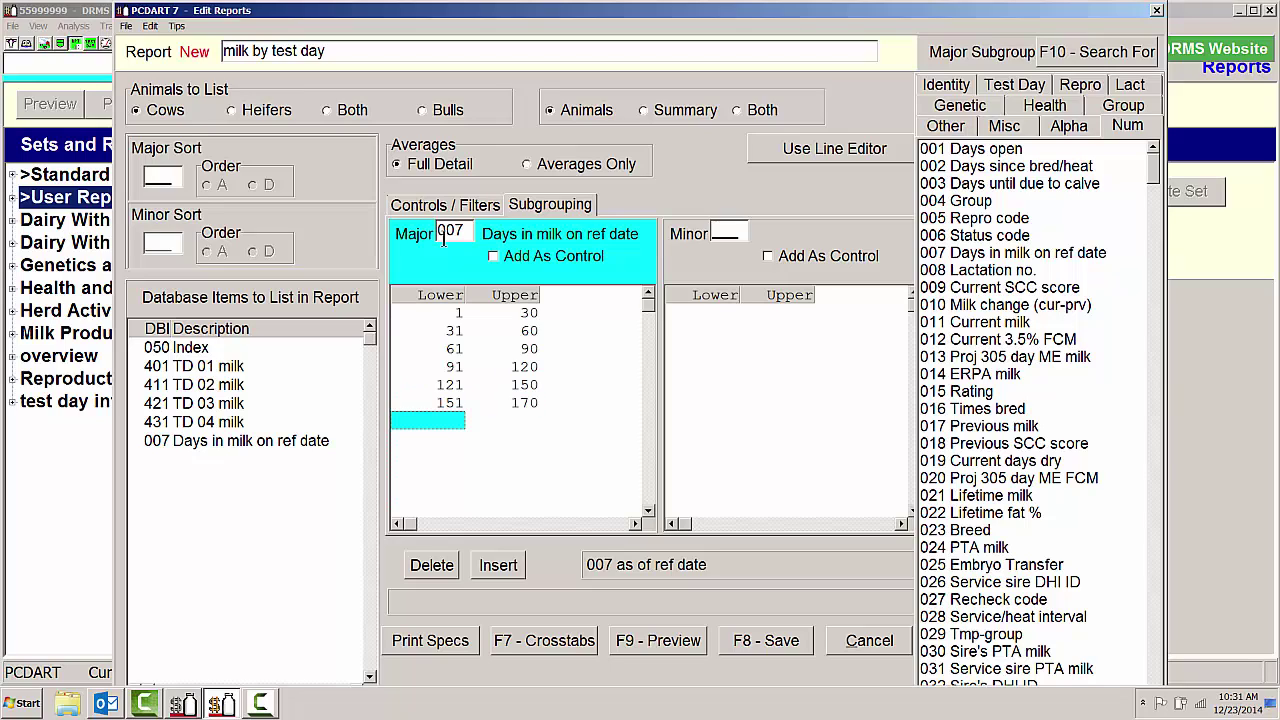
text(17)
text(1)
key(Tab)
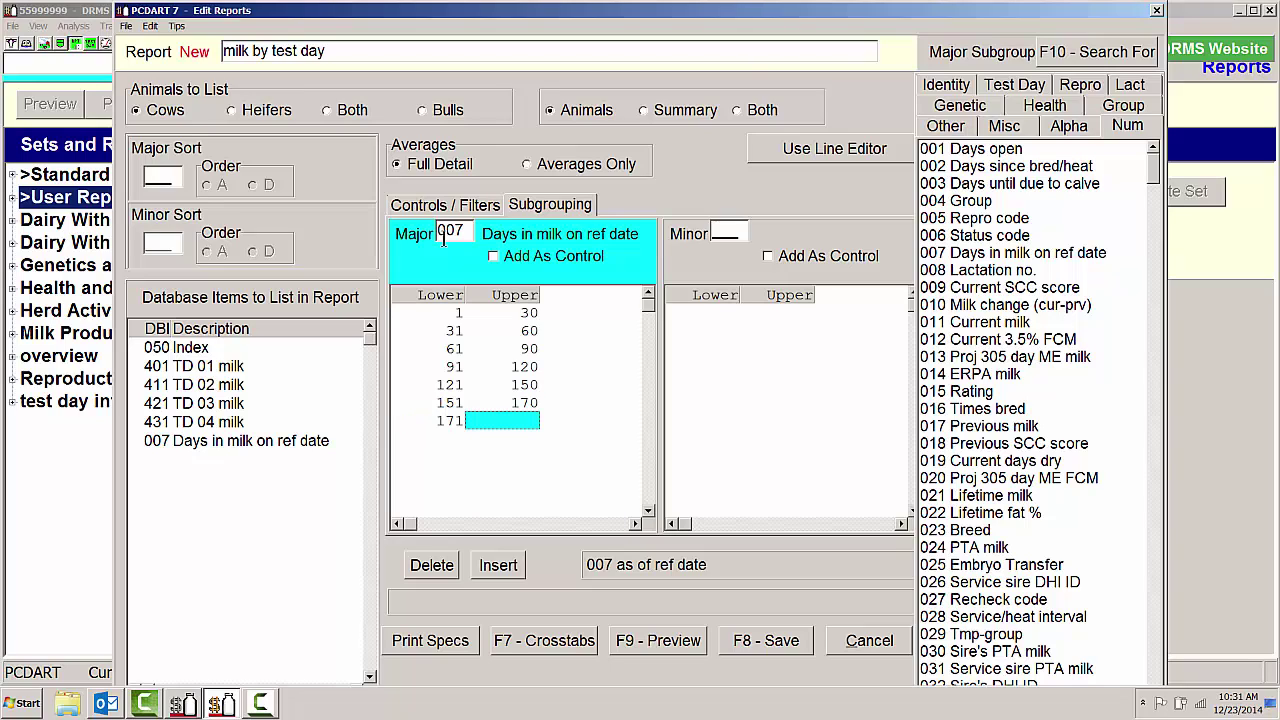
text(210)
key(Tab)
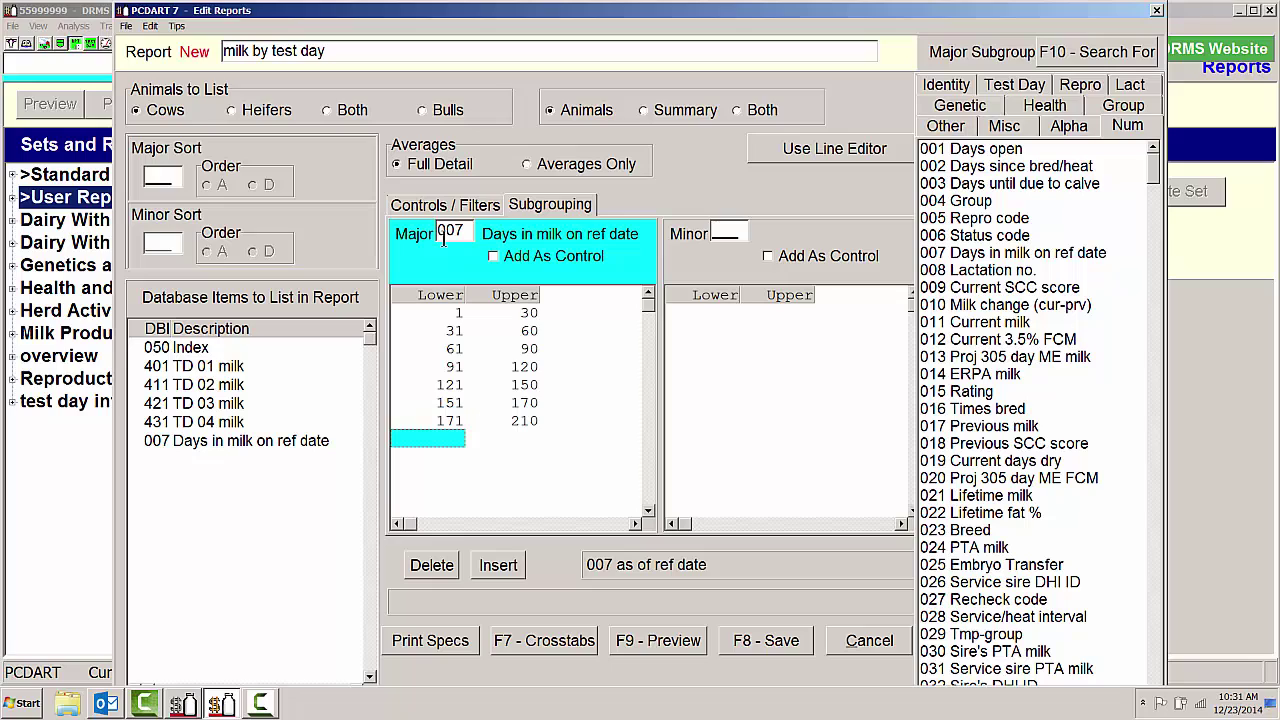
text(211)
key(Tab)
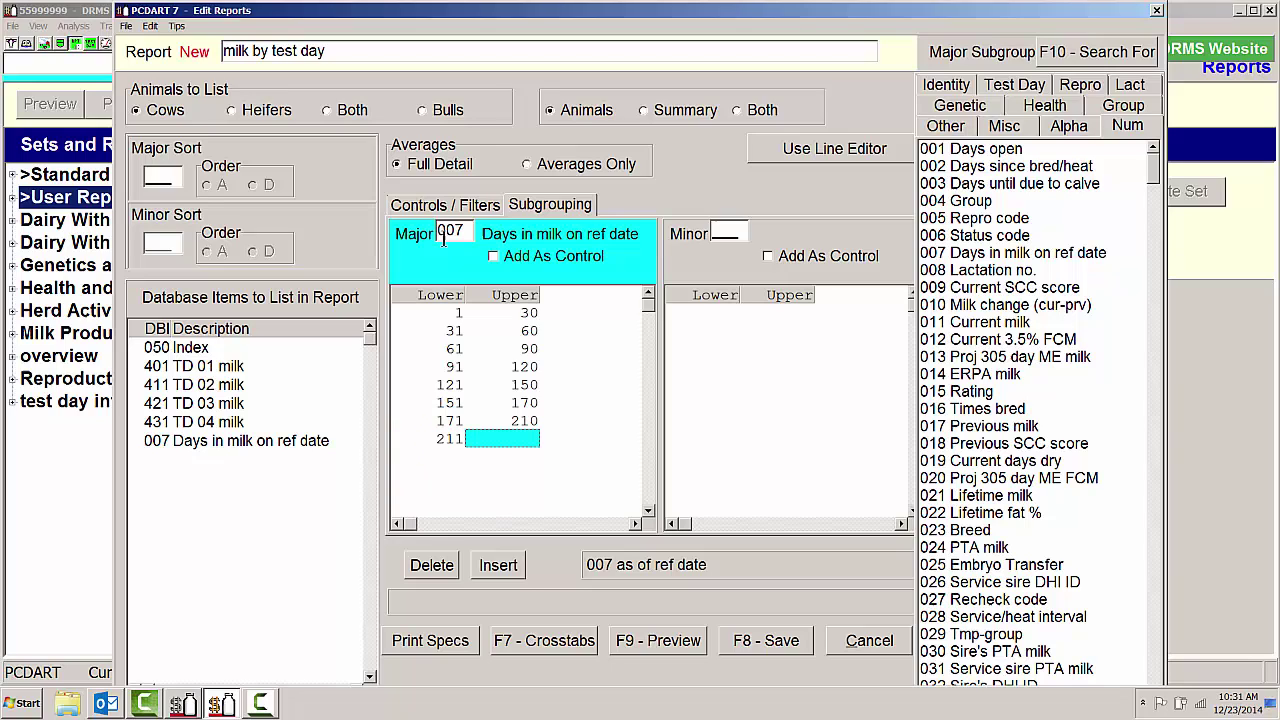
text(240)
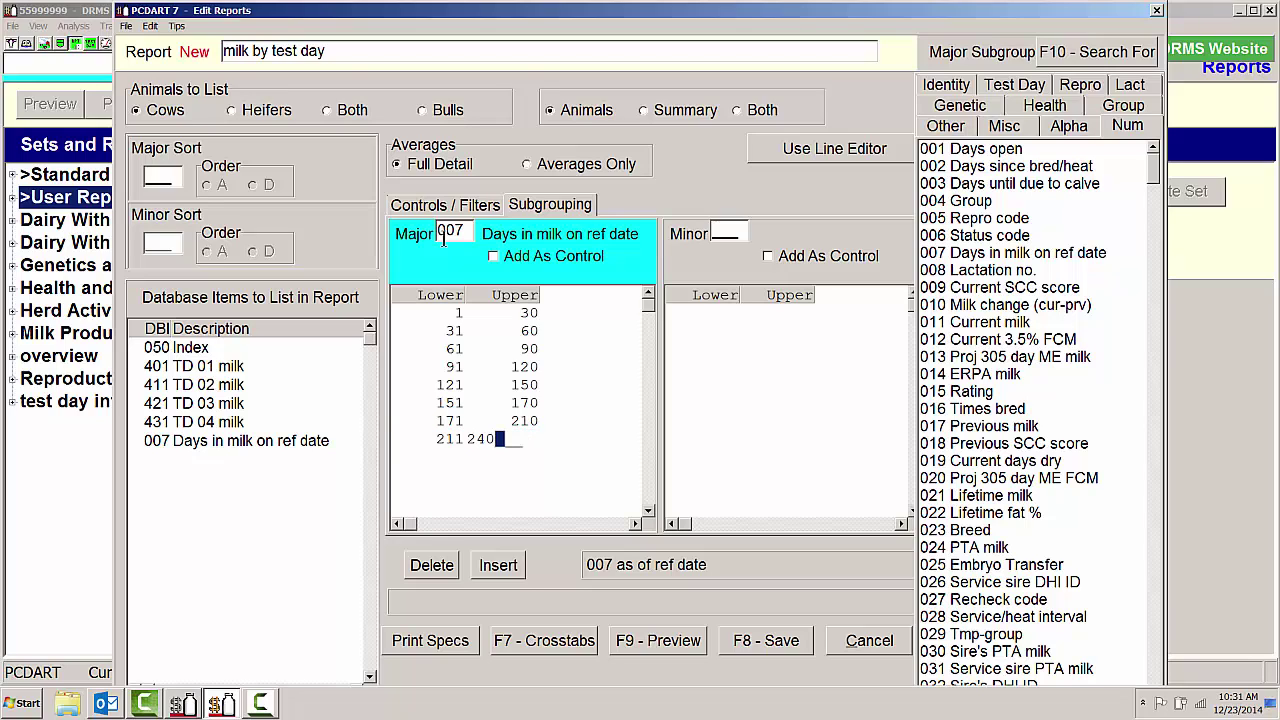
key(Tab)
text(241)
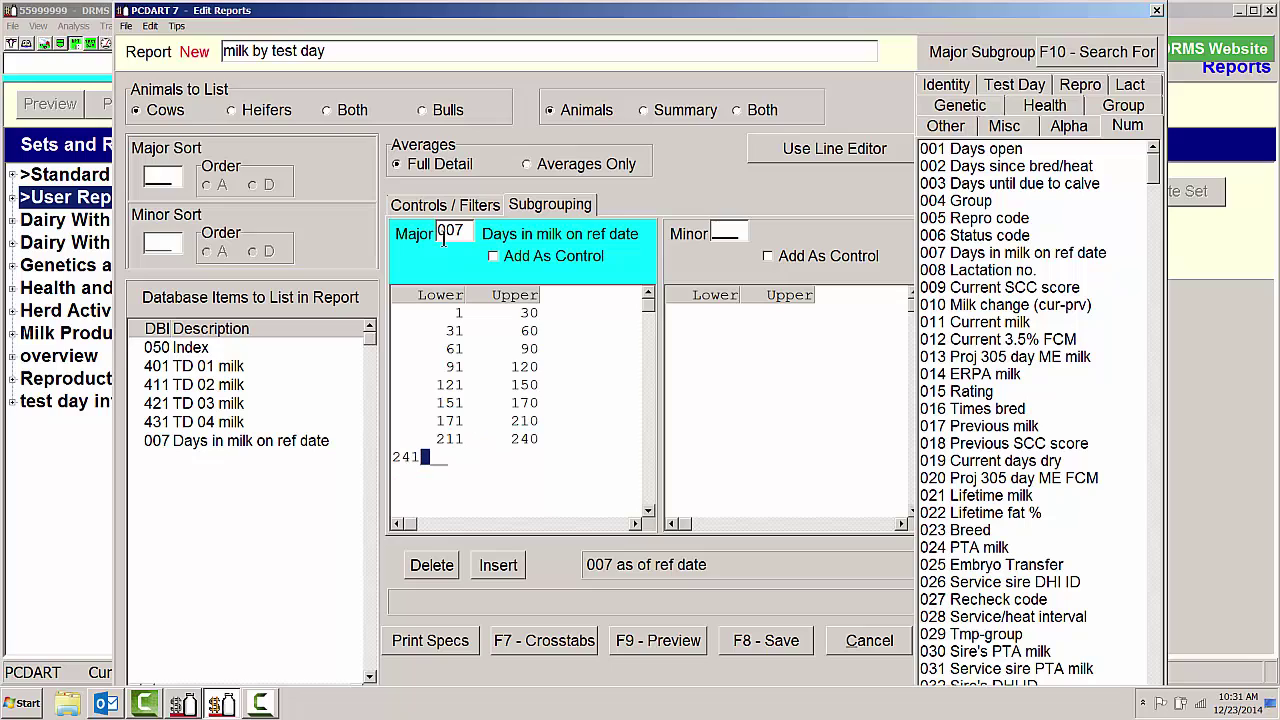
key(Tab)
text(999)
key(Tab)
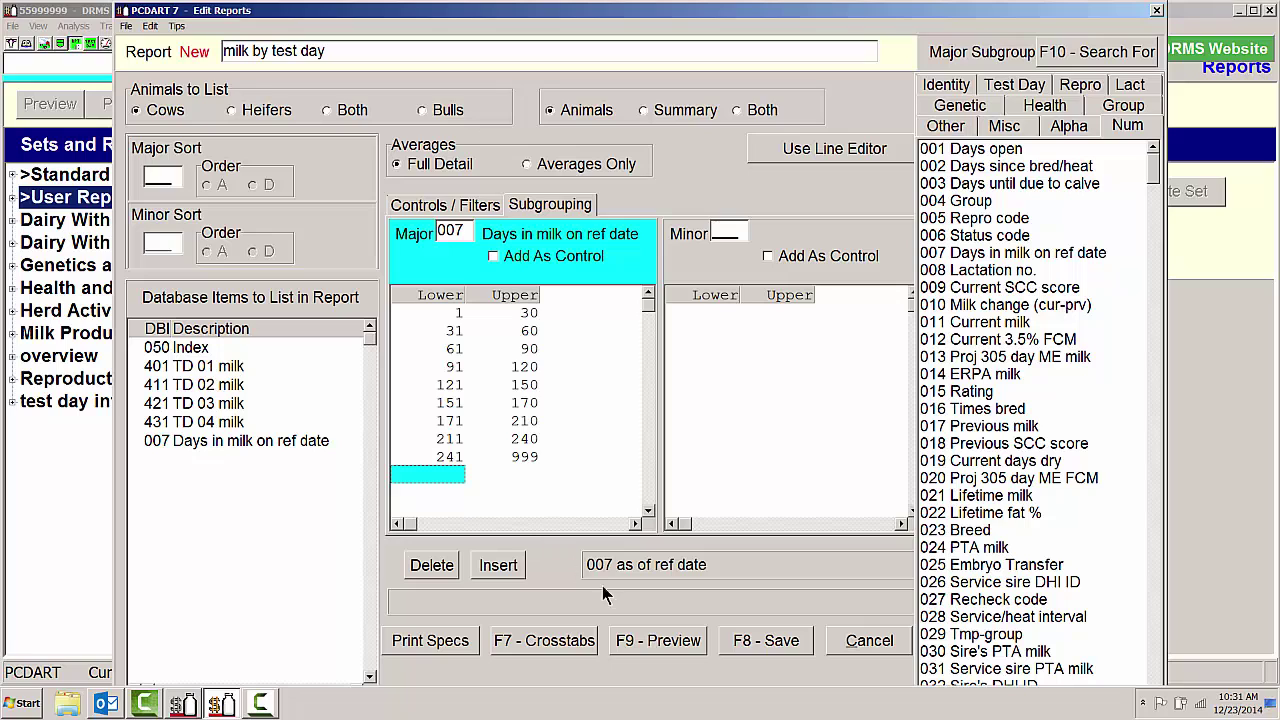
click(670, 645)
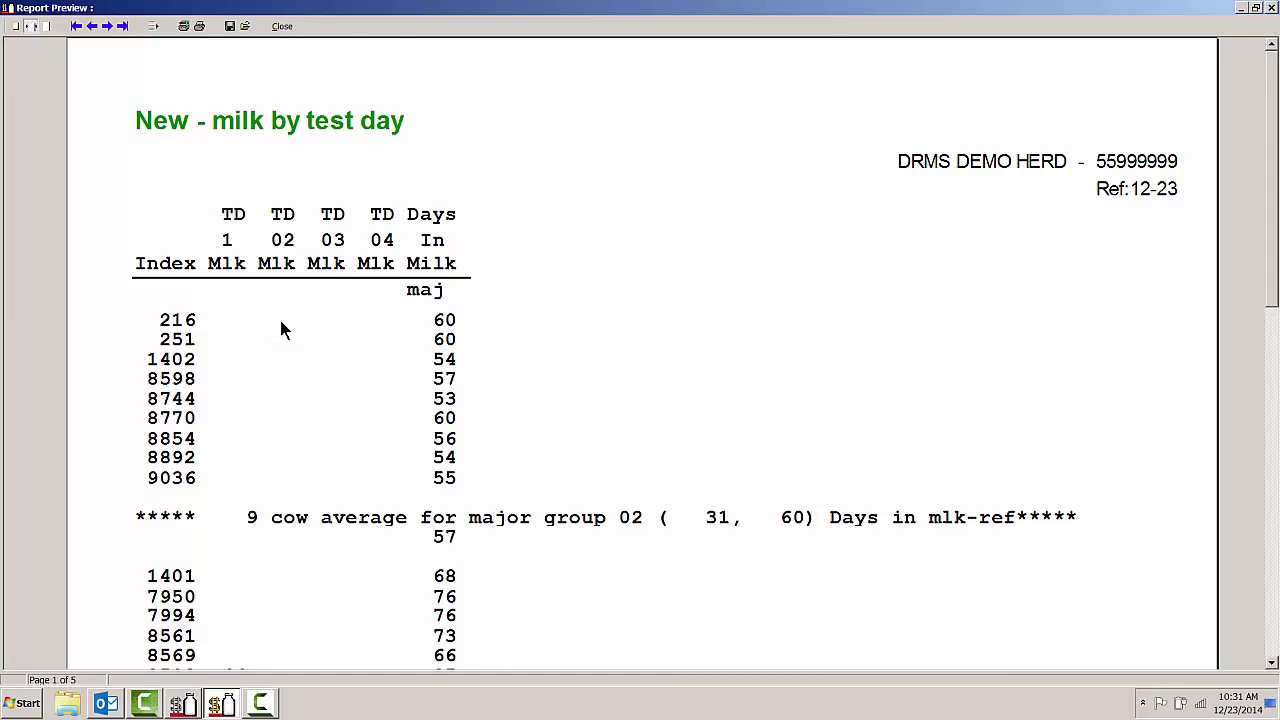
scroll(281, 325, down, 6)
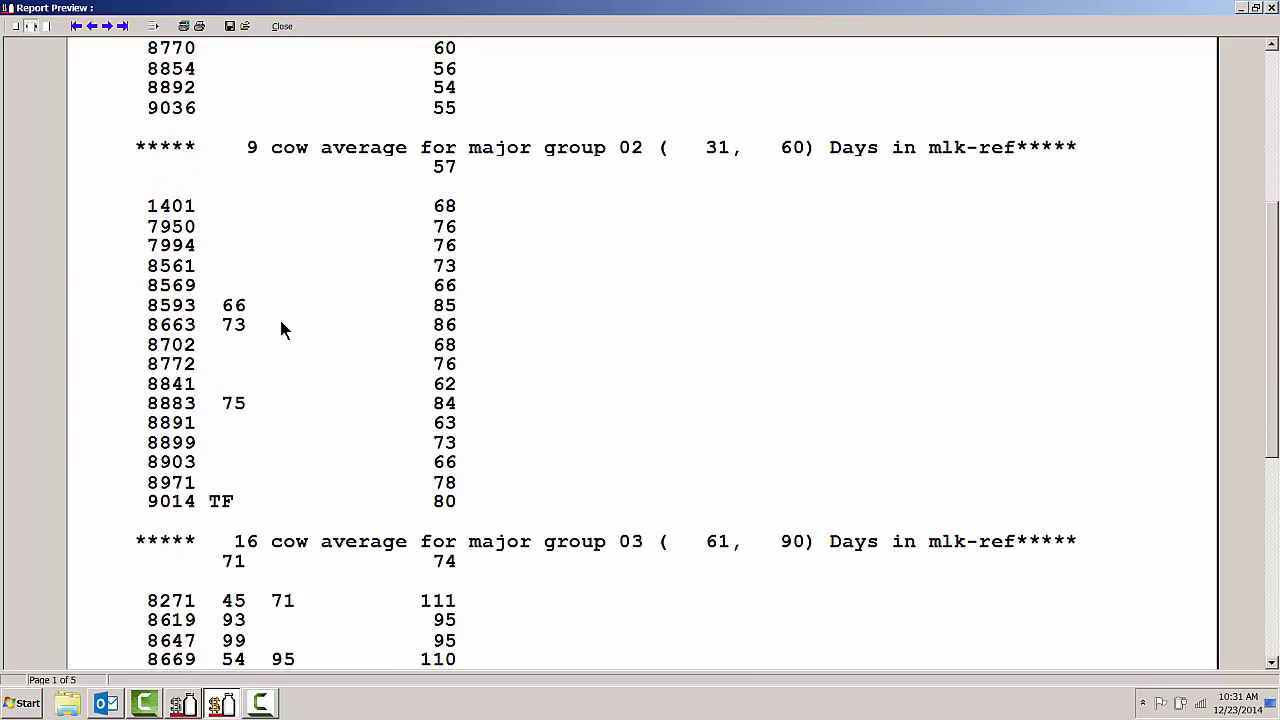
scroll(281, 325, down, 8)
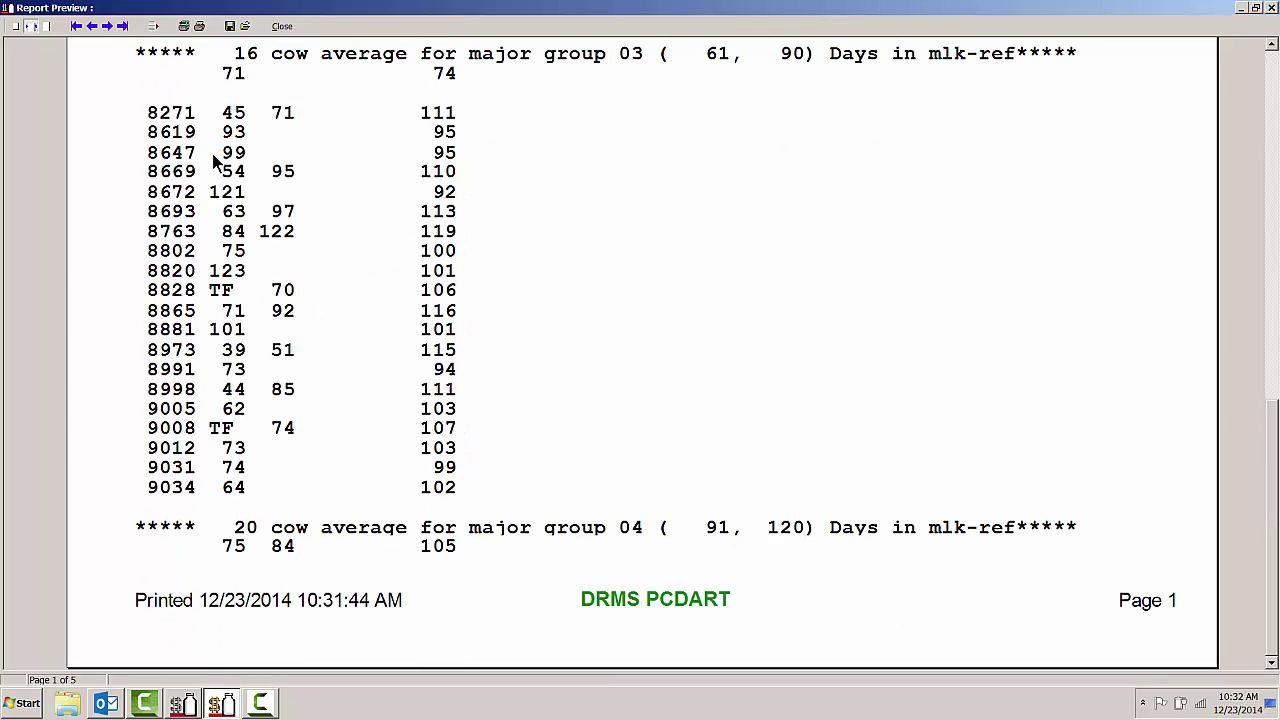
click(106, 27)
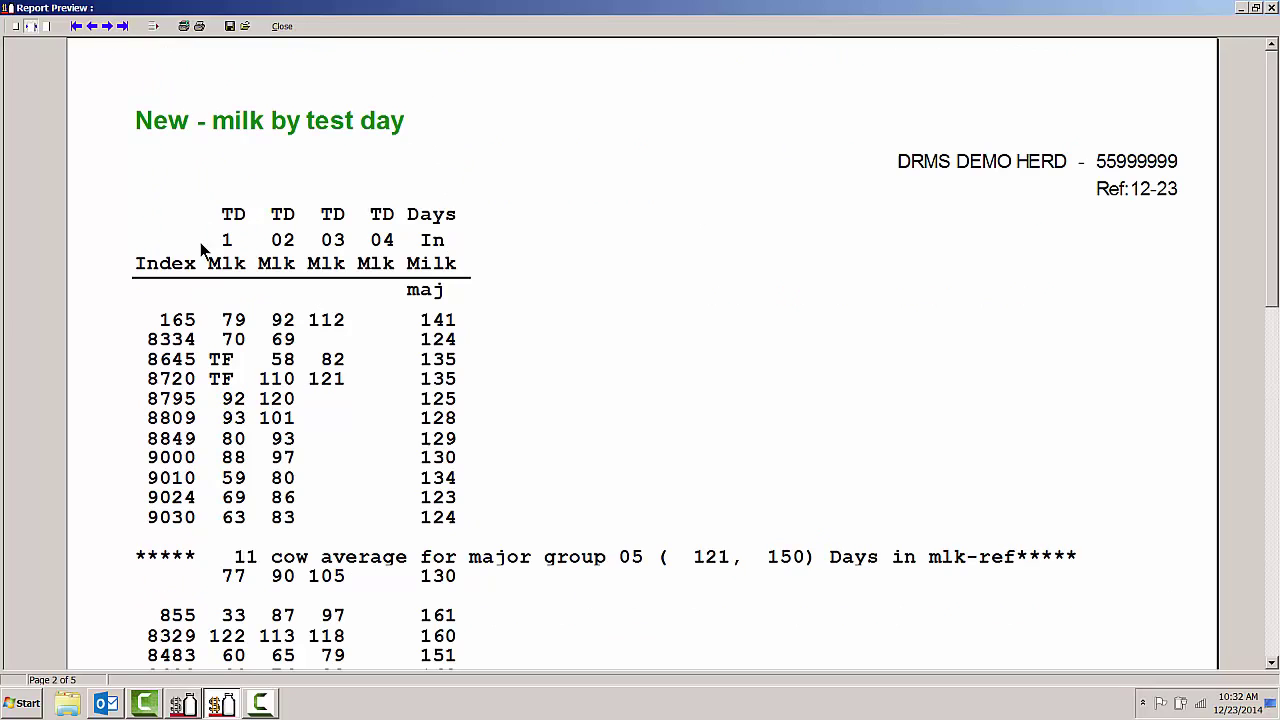
scroll(210, 250, down, 1)
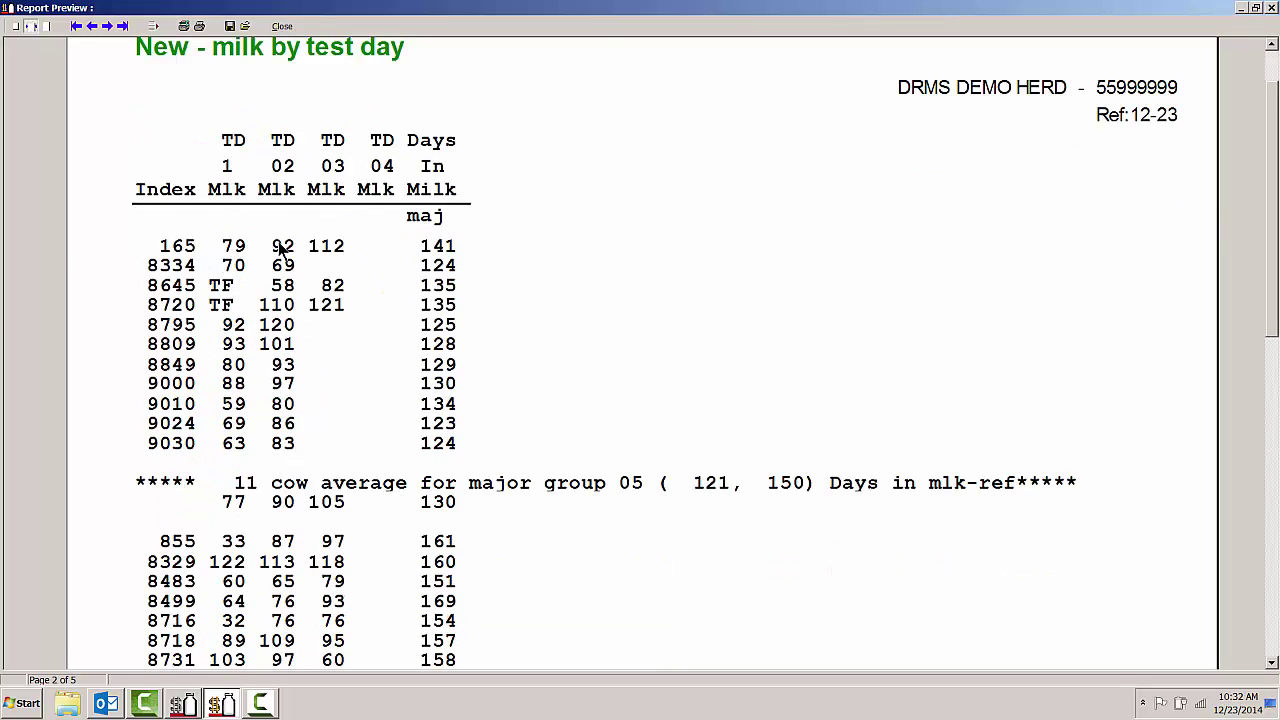
scroll(311, 330, down, 3)
scroll(310, 341, down, 2)
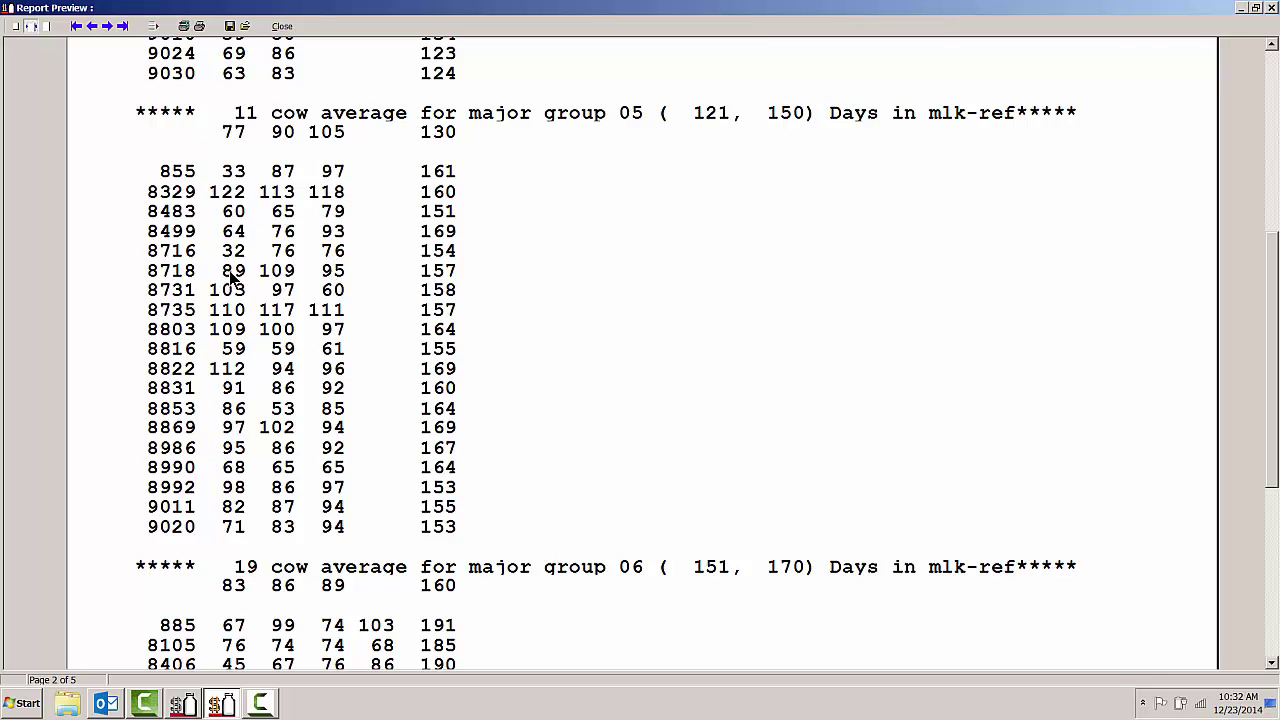
scroll(260, 283, up, 4)
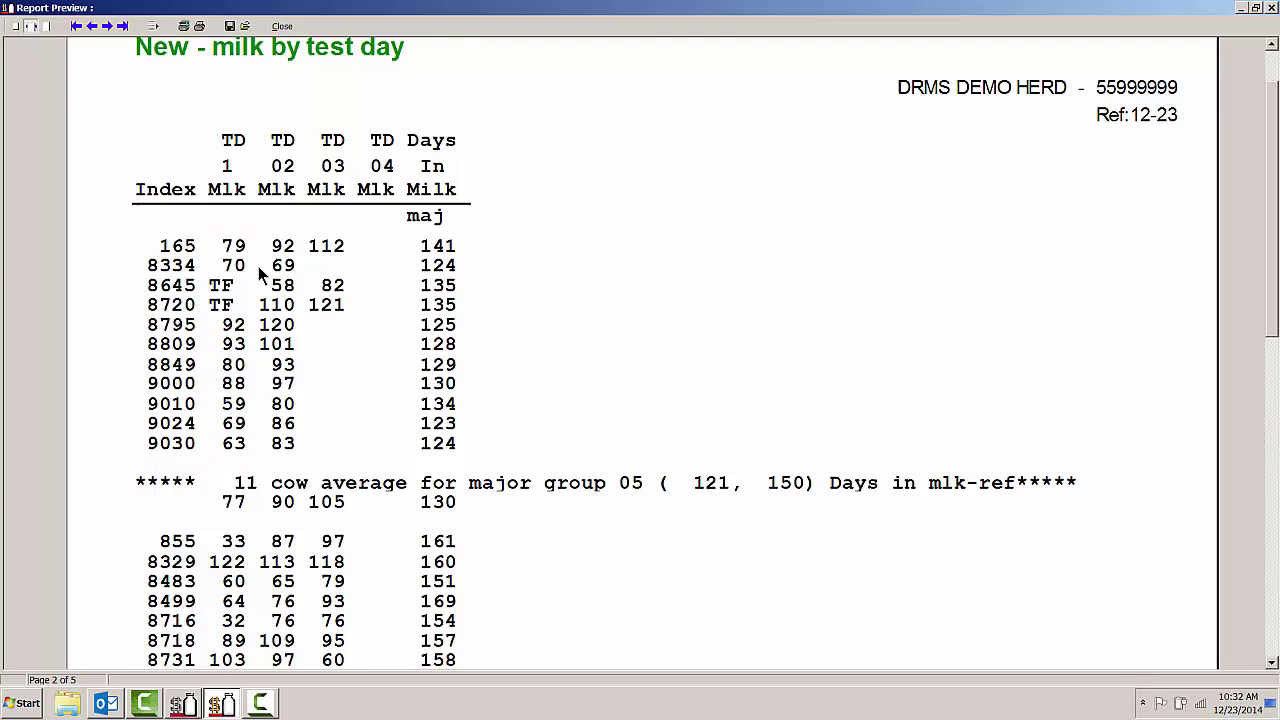
Step: Add item 008 Lactation no. to the report's listed items
click(281, 27)
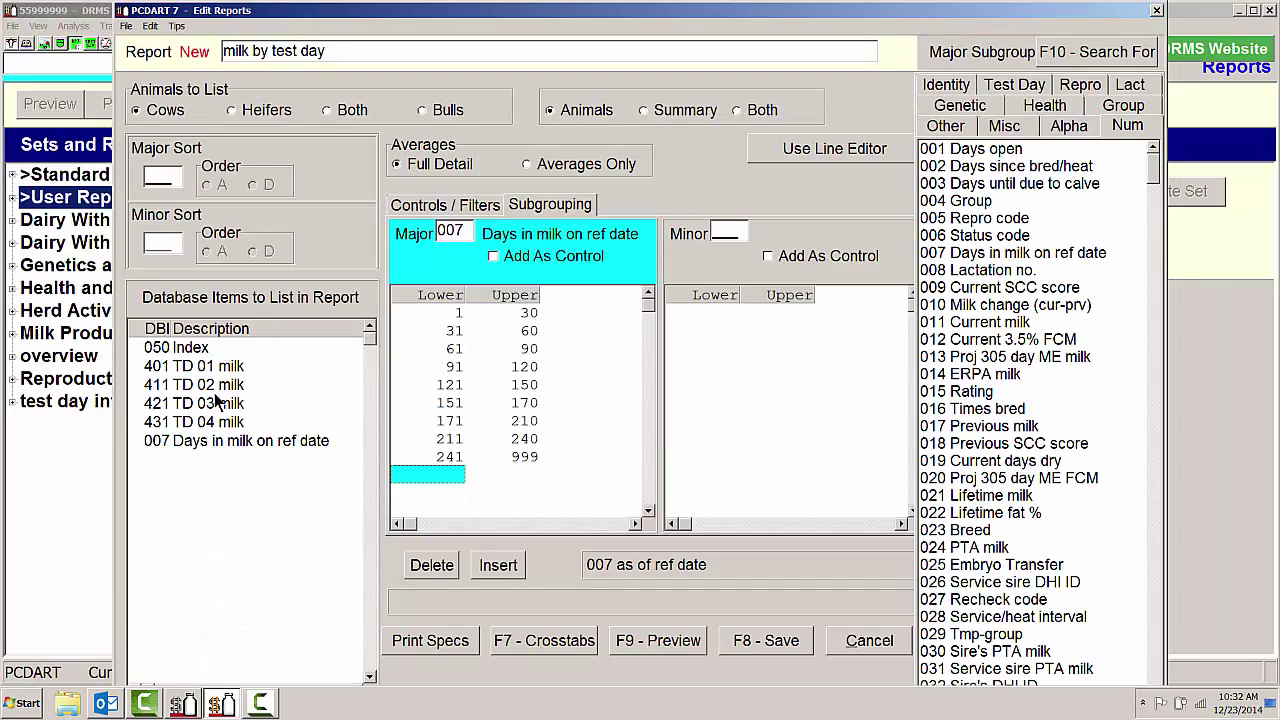
click(168, 459)
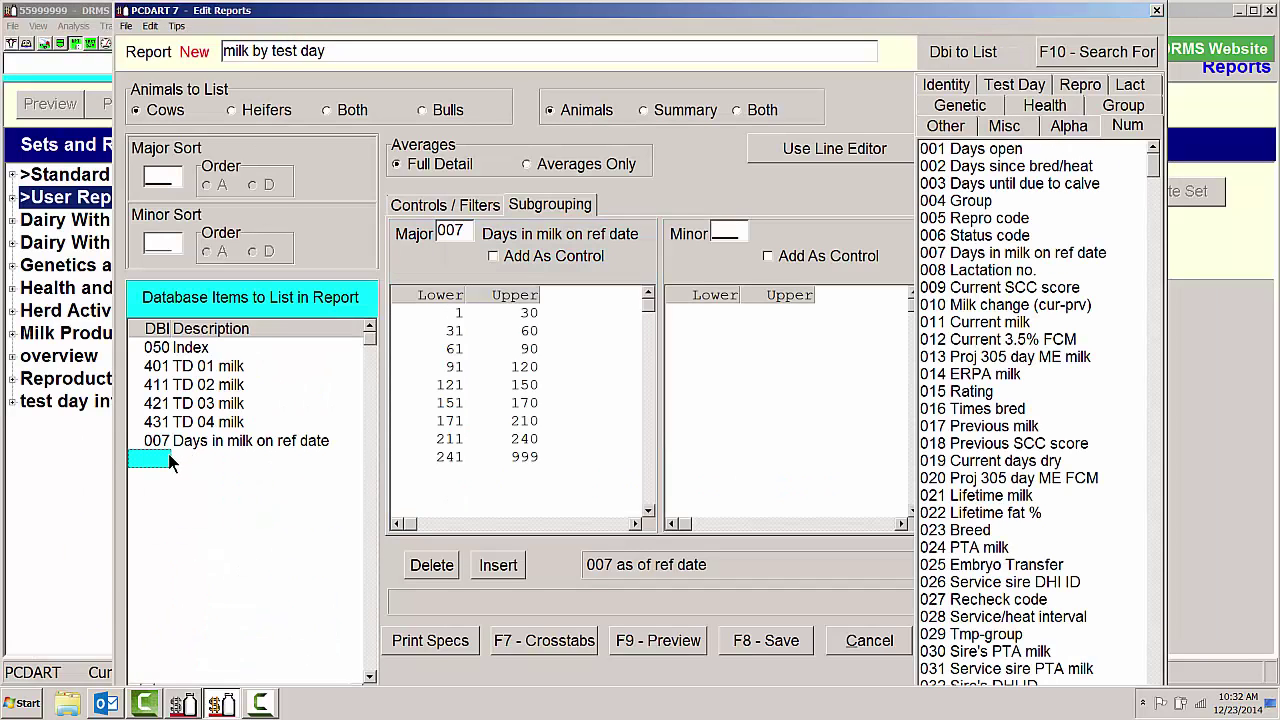
text(18)
key(Return)
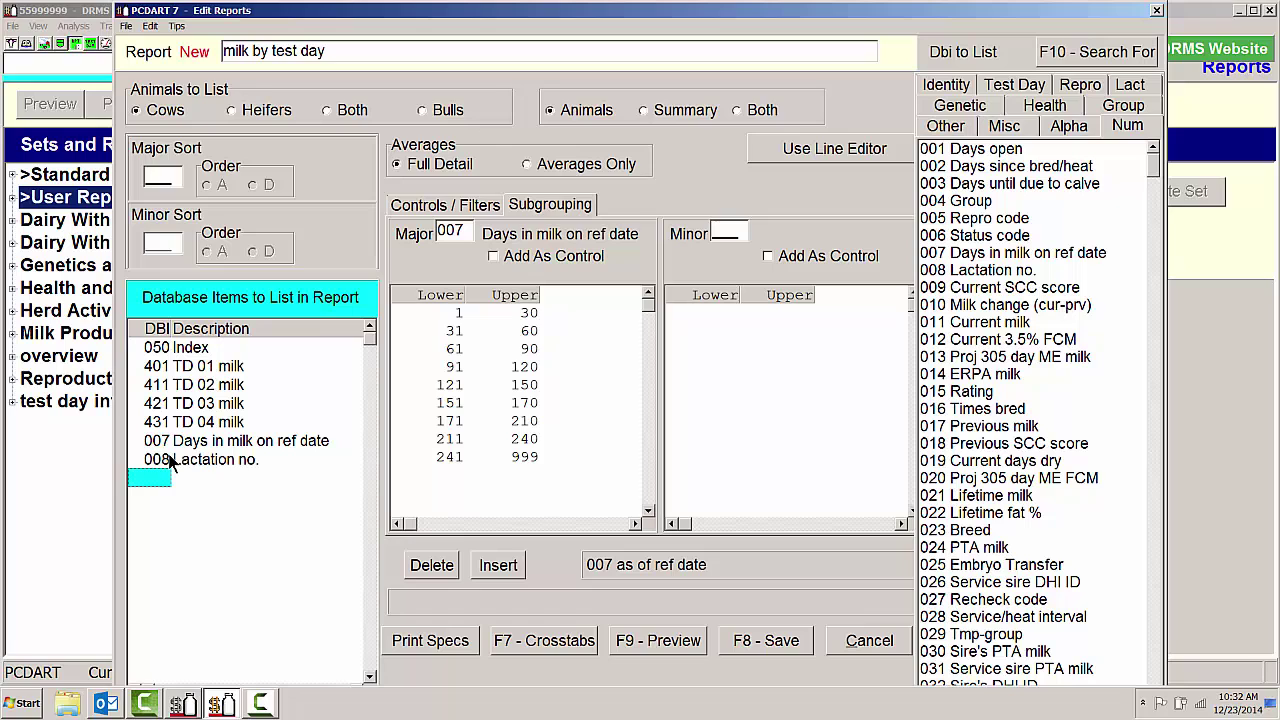
Step: Preview the report and review page 2 with the new Lct No. column
click(671, 641)
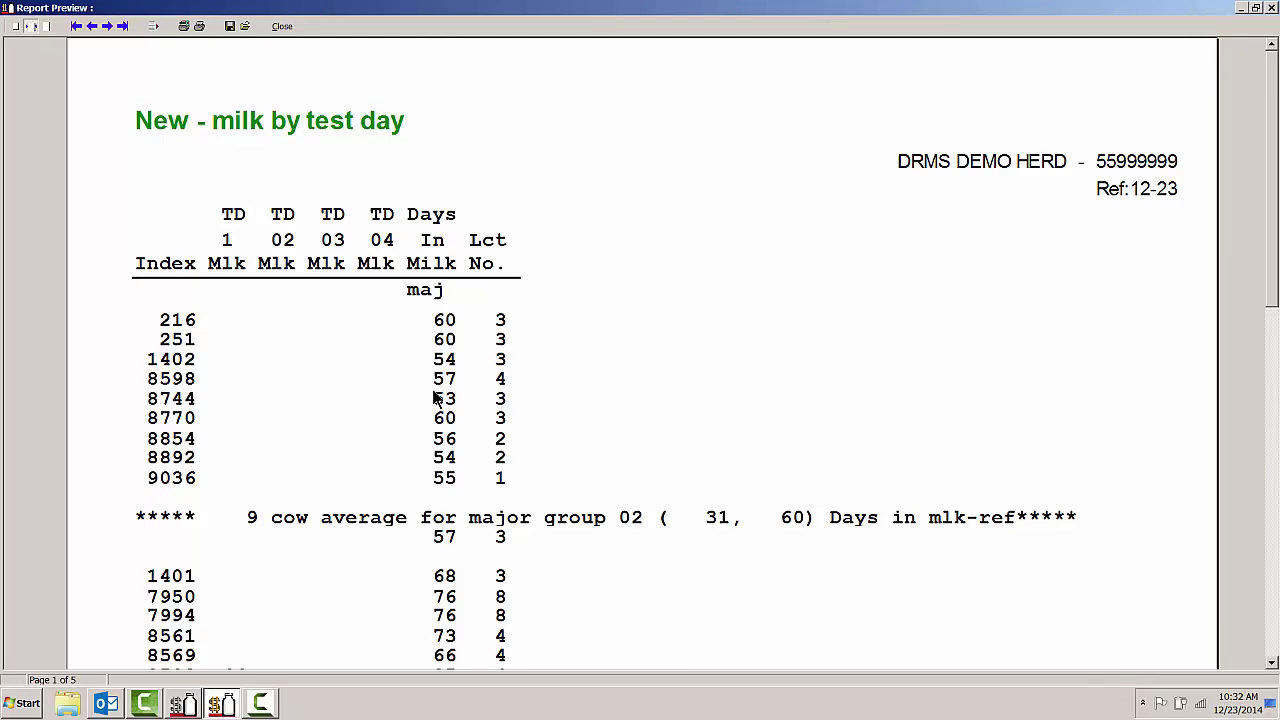
scroll(354, 370, down, 10)
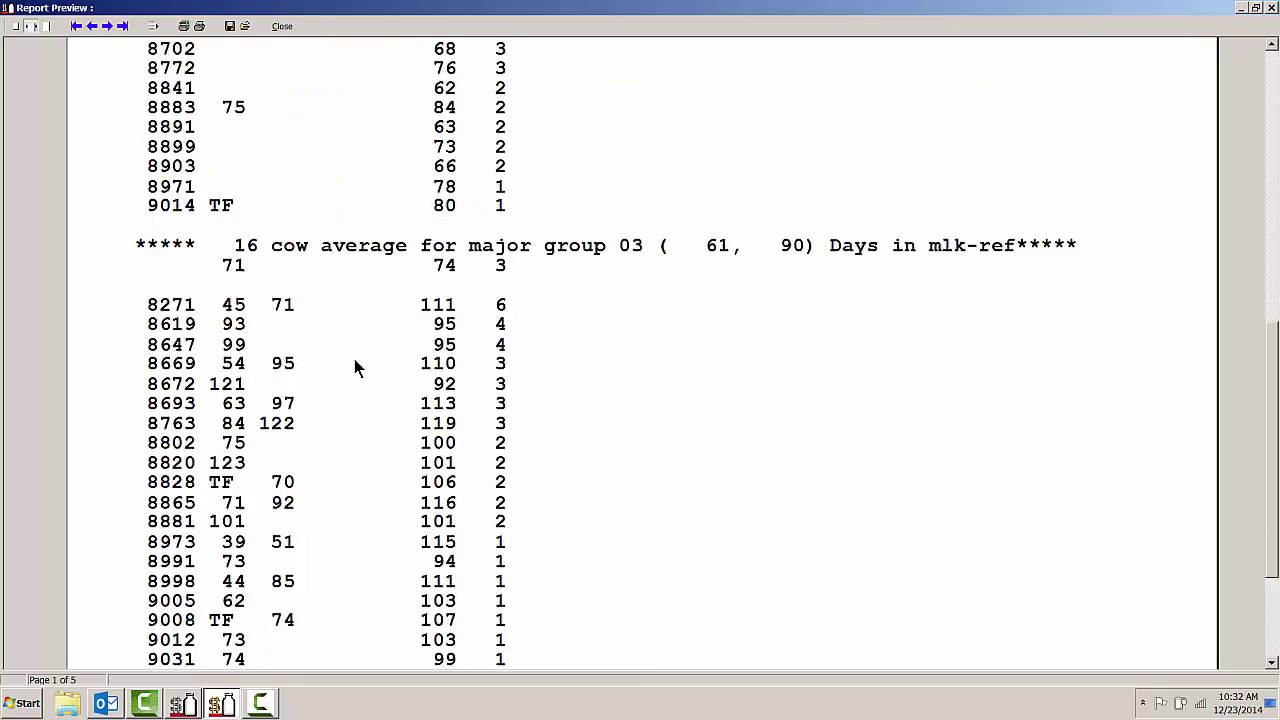
click(106, 25)
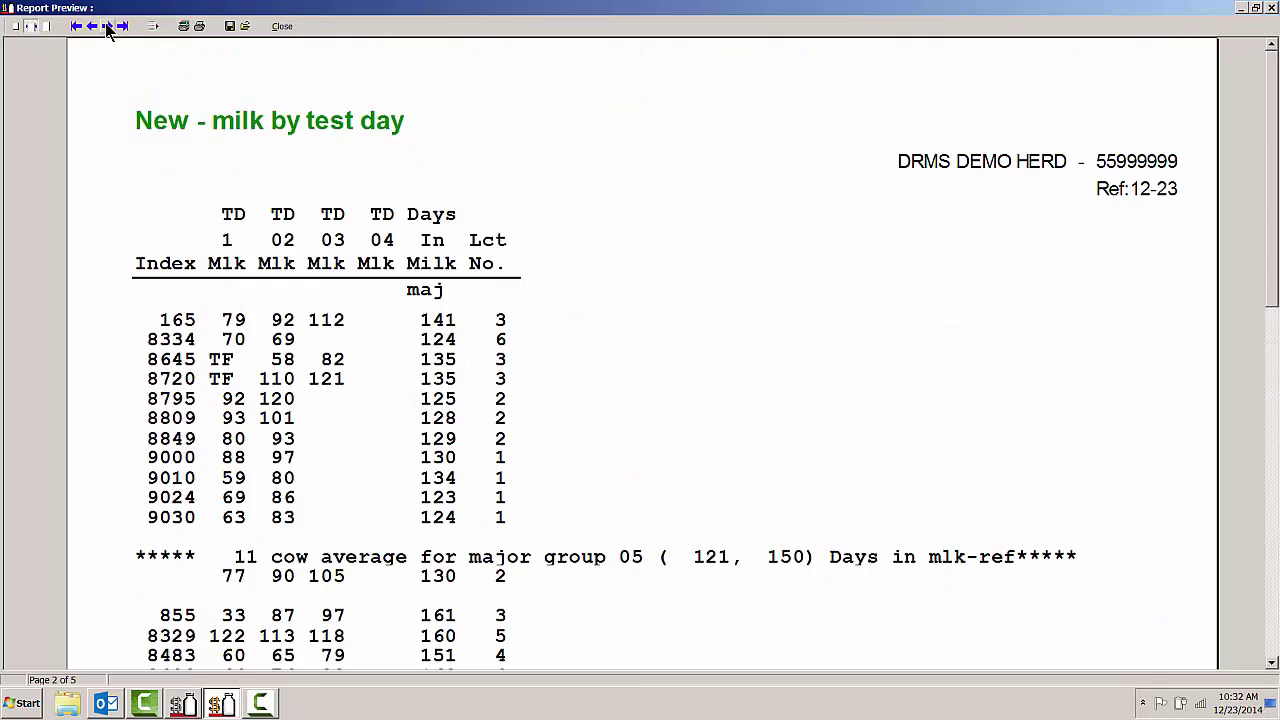
scroll(286, 380, down, 6)
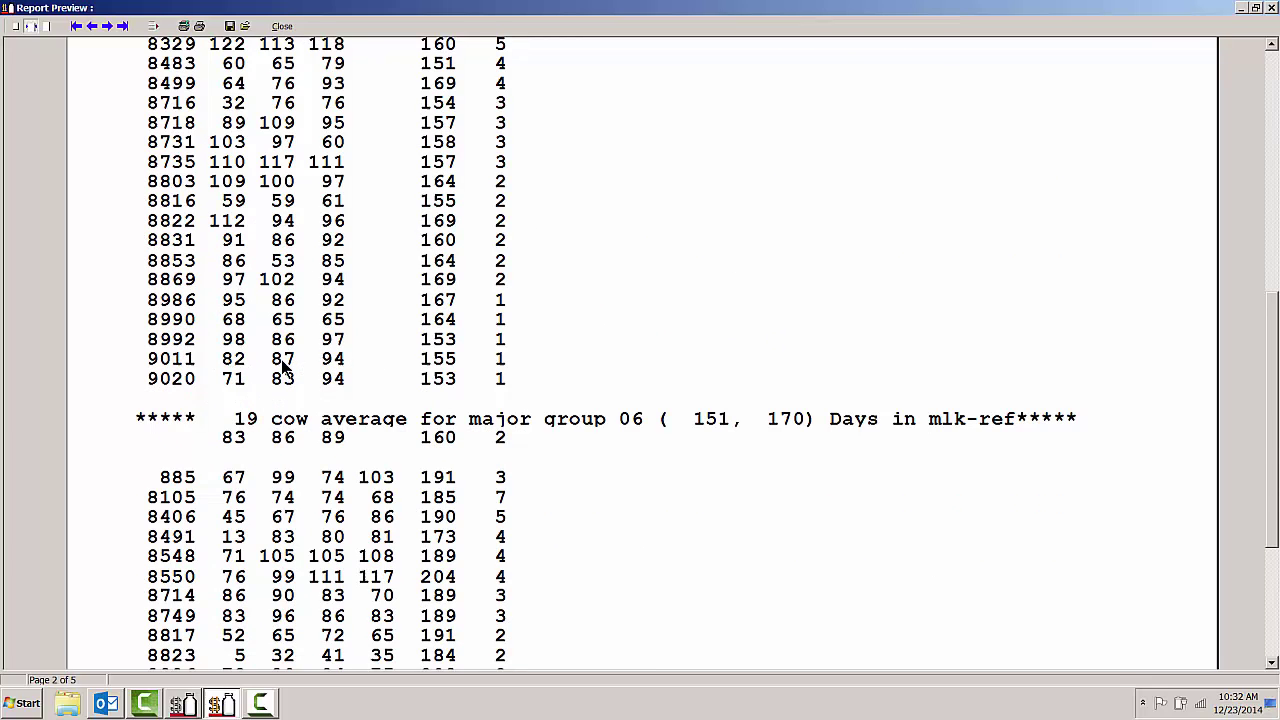
scroll(287, 375, down, 5)
scroll(287, 380, up, 1)
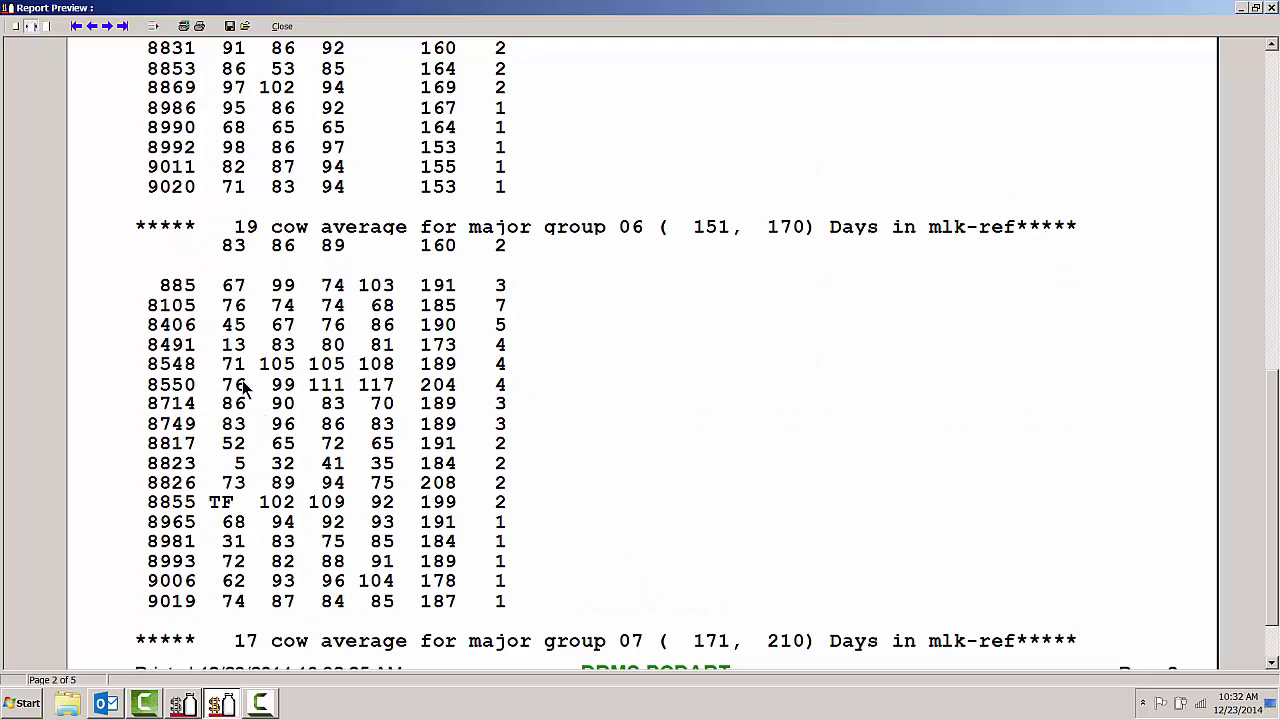
scroll(240, 395, up, 13)
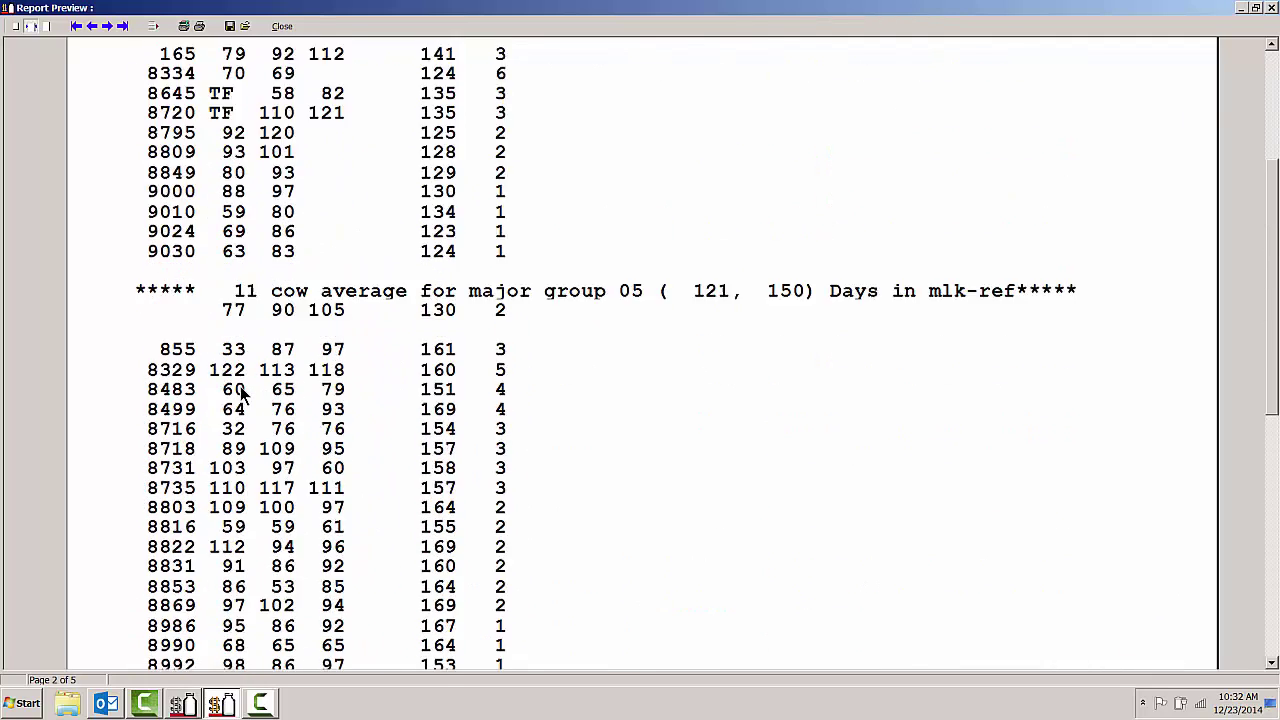
Step: Save 'milk by test day' as user report number 34
click(290, 28)
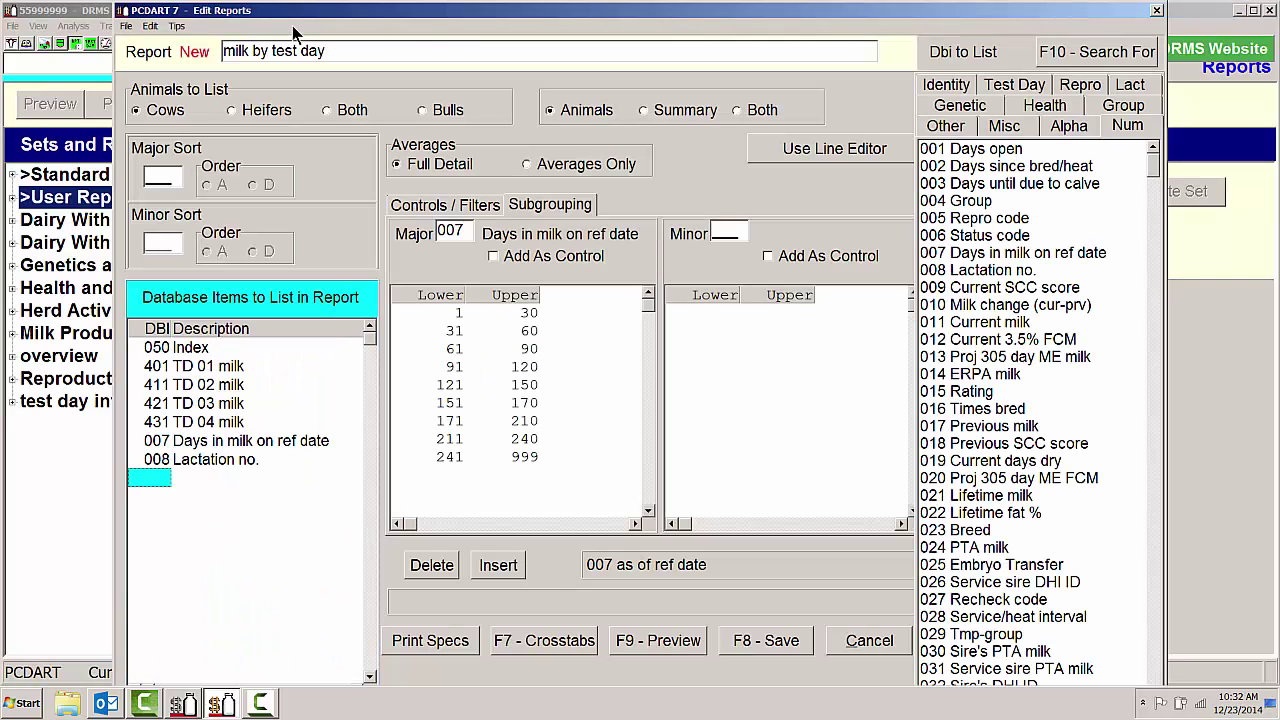
click(764, 641)
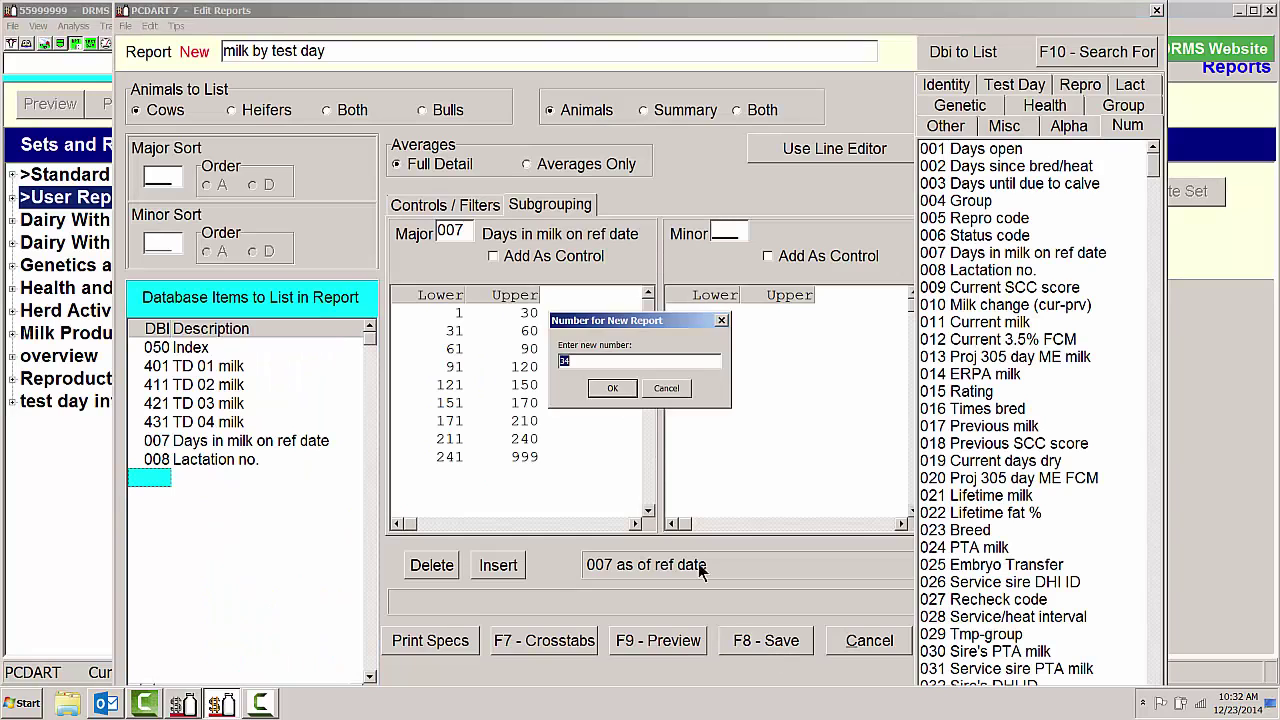
click(613, 393)
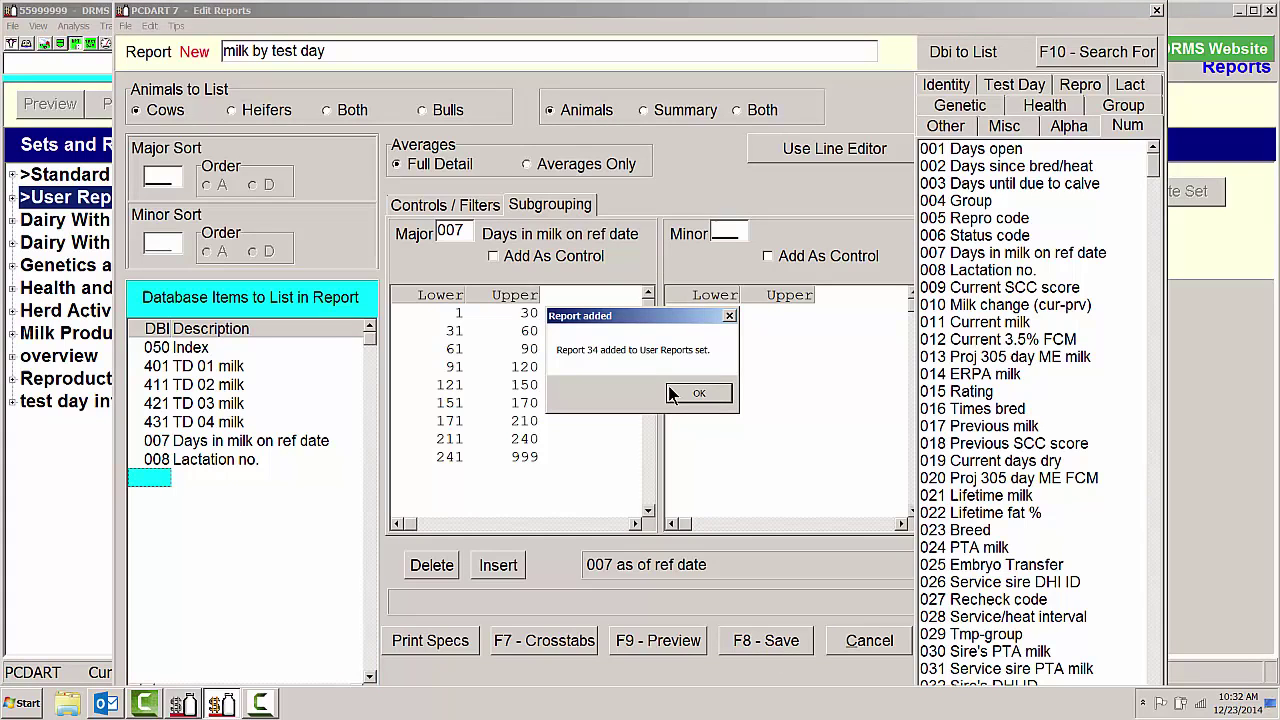